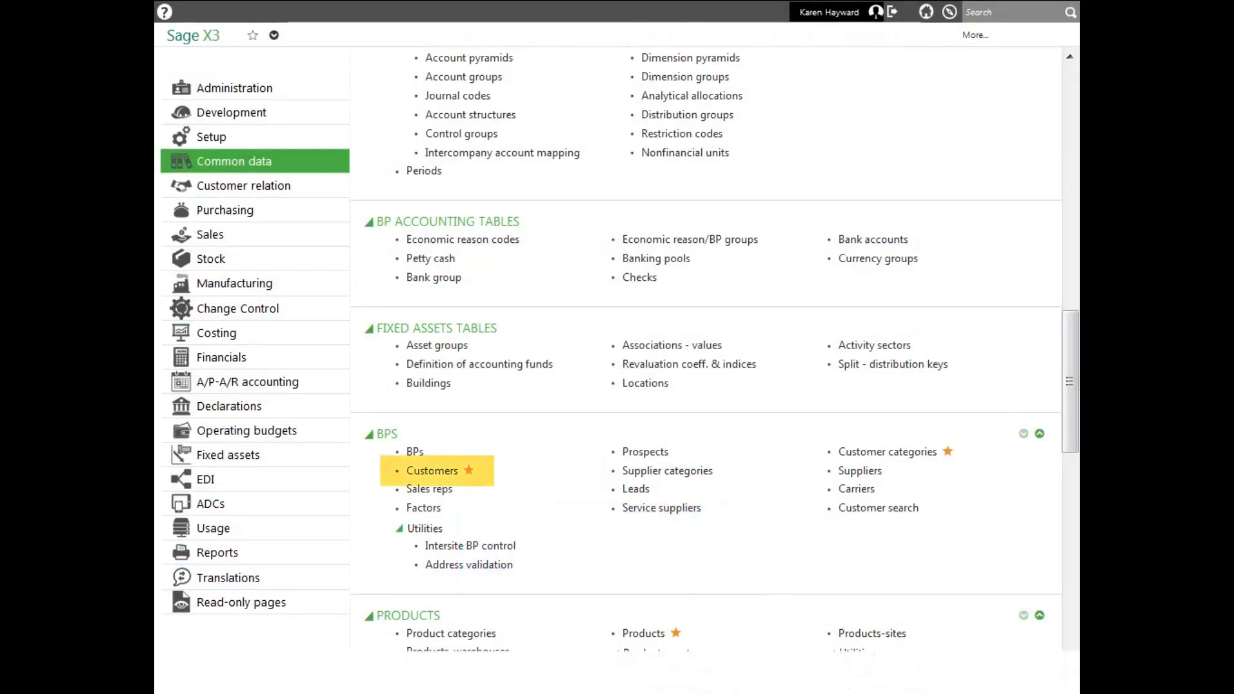
Open the Customers page from the Common data BPs menu
click(443, 476)
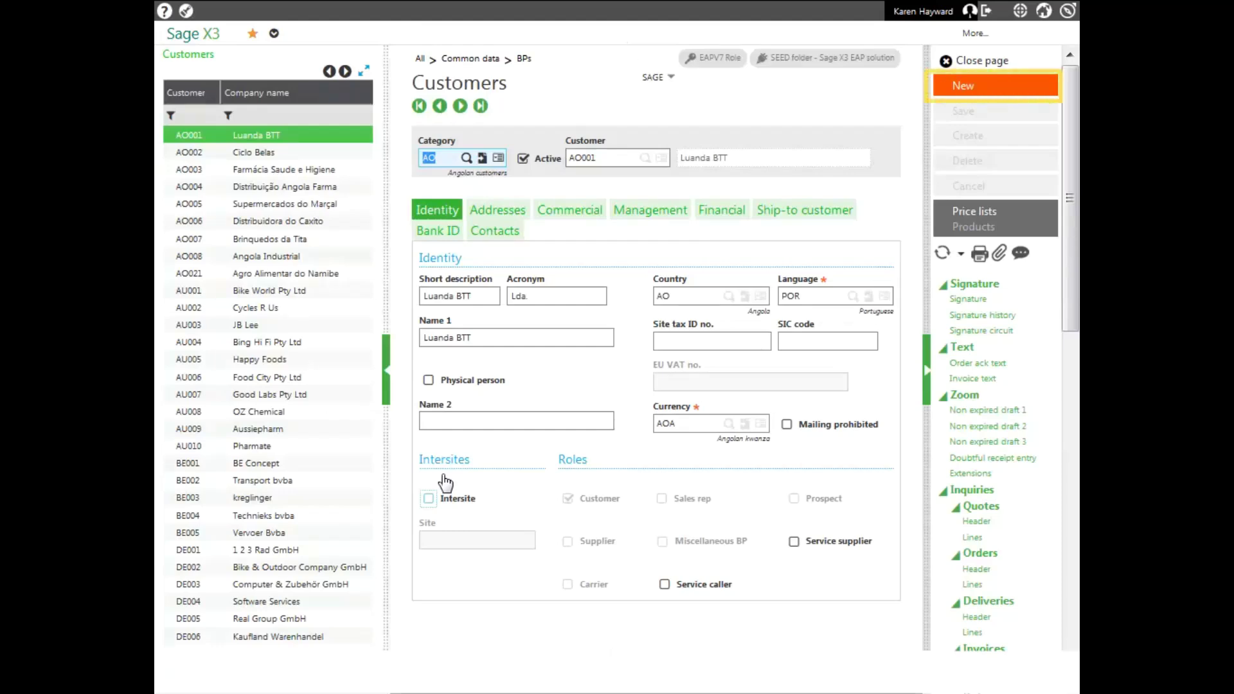
Create a new customer in category TRN with code TRACUS and short description Train
click(970, 88)
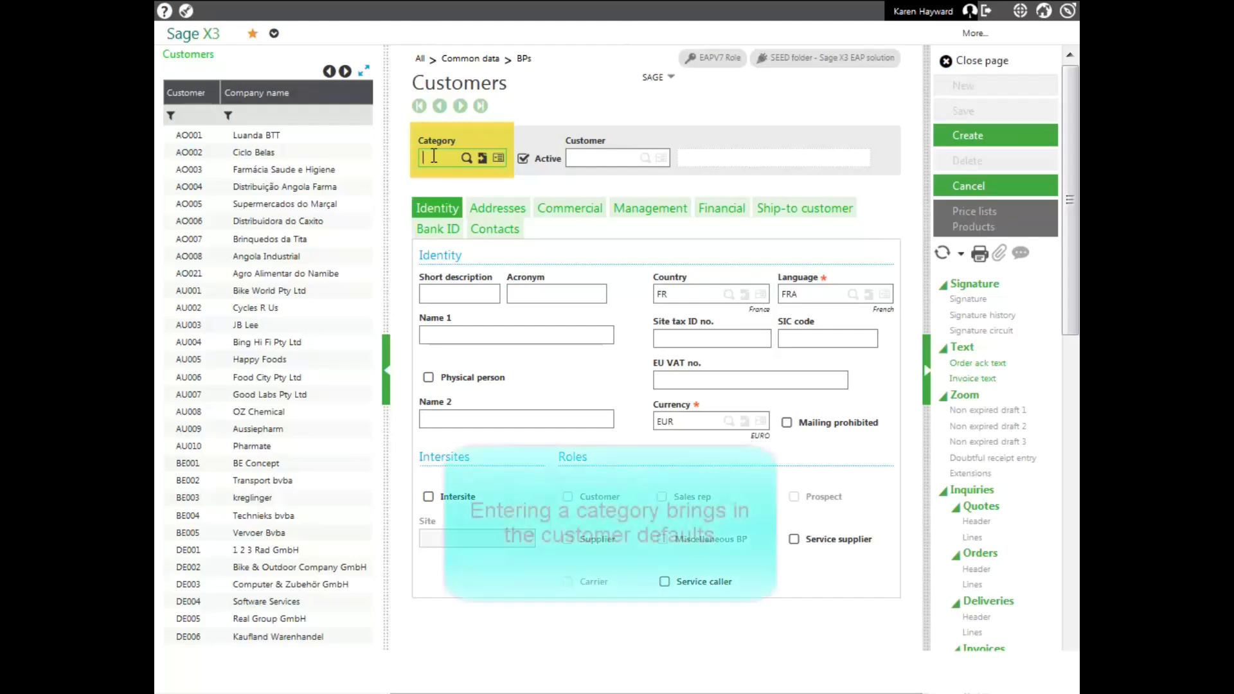
text(TRN)
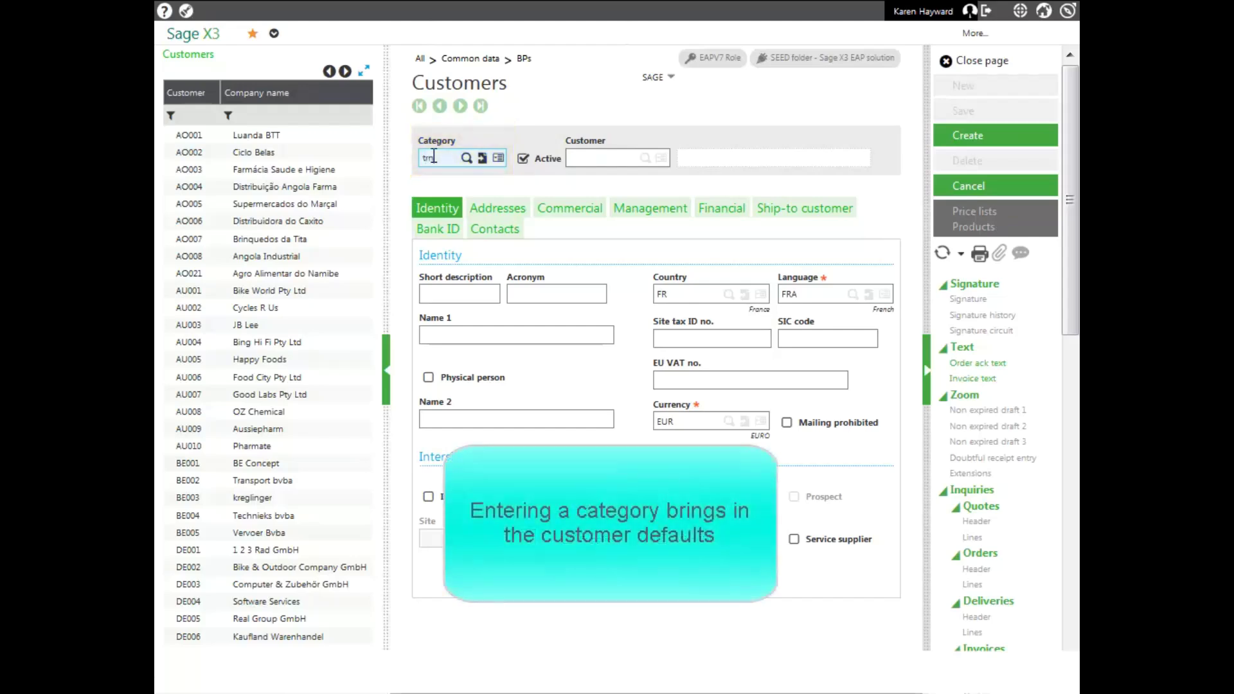
key(Tab)
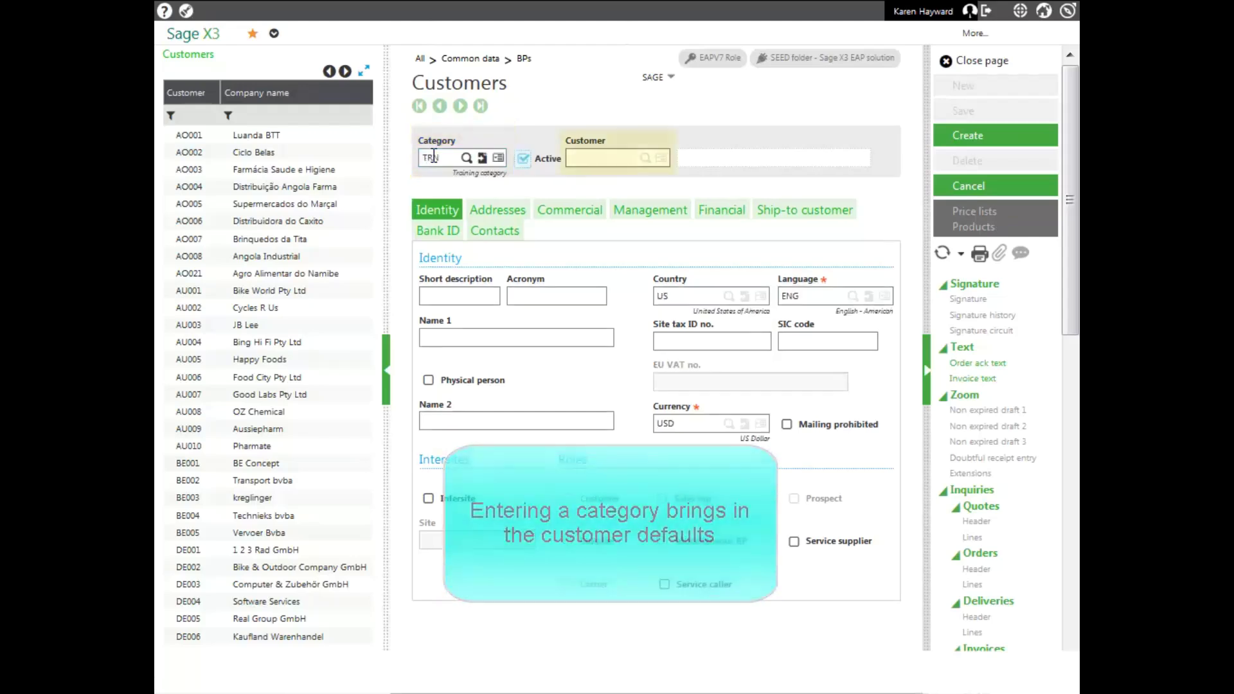
key(Tab)
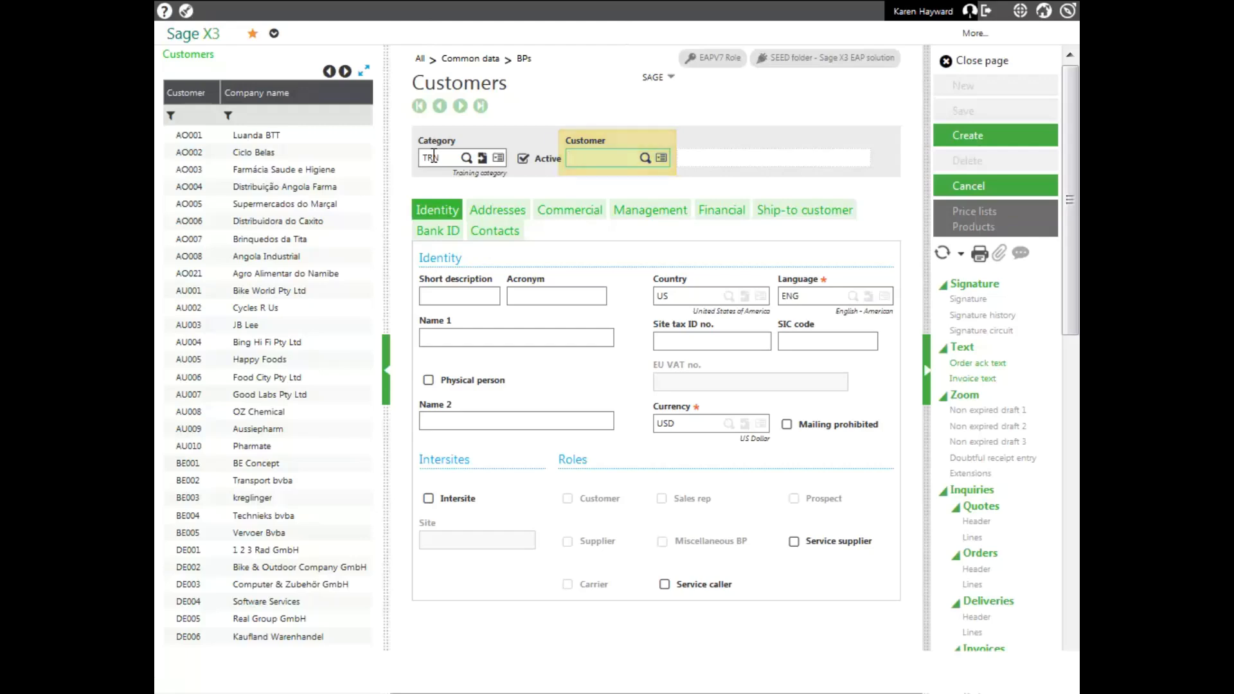
text(TRACUS)
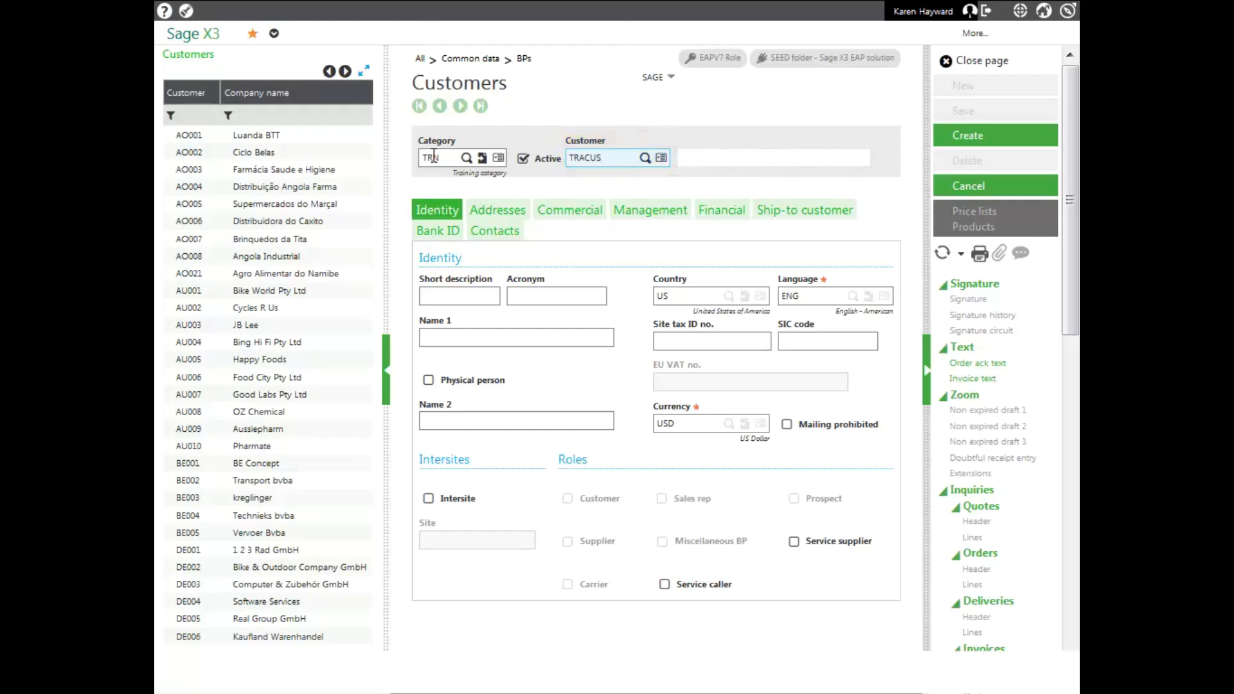
key(Tab)
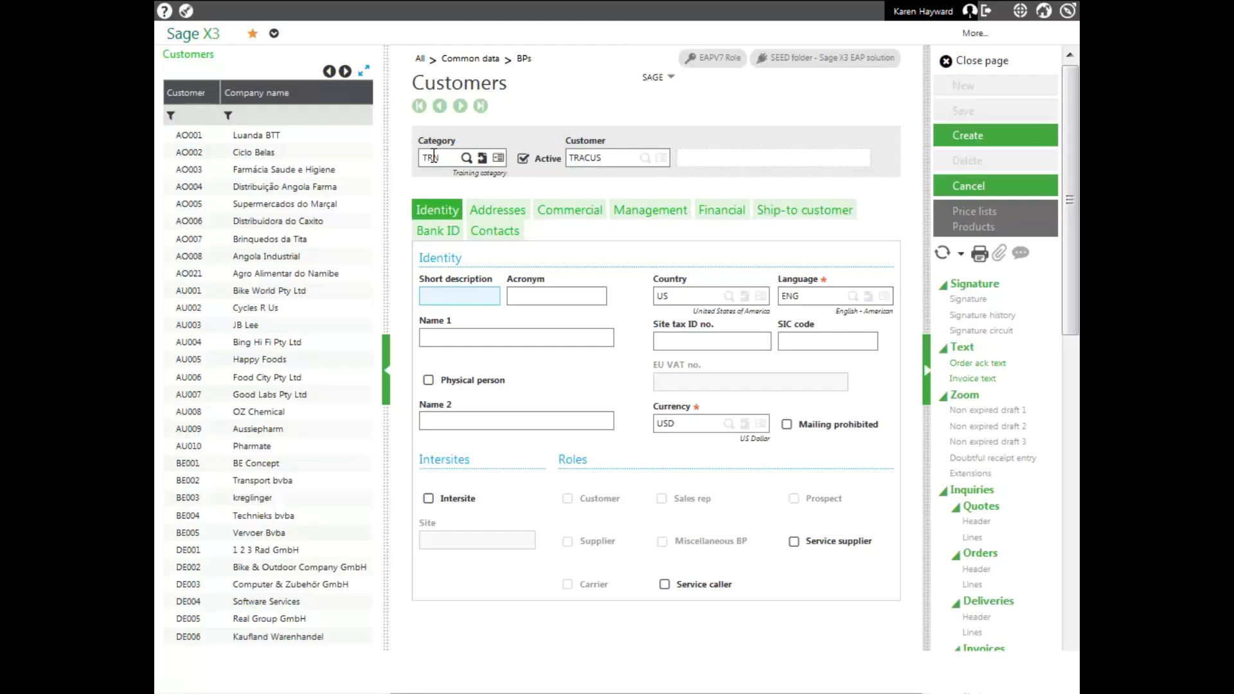
text(Train)
Give the customer acronym TC and name 'Training Customer', then view its addresses
key(Tab)
text(TC)
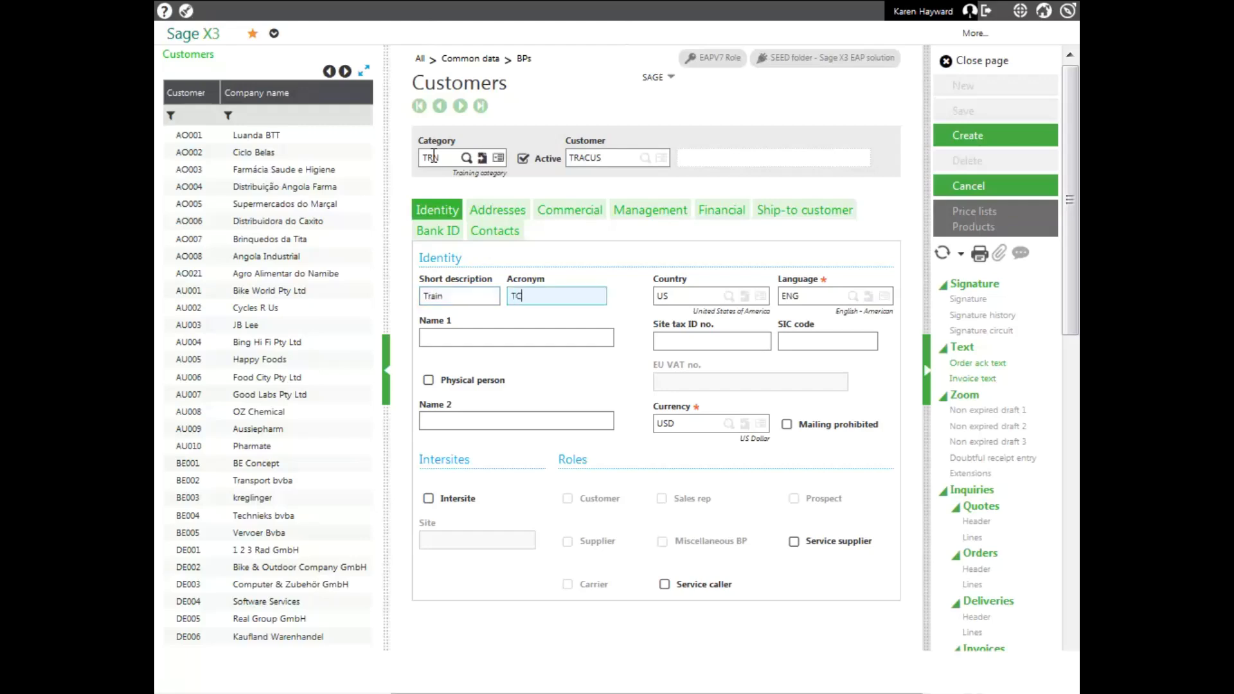
key(Tab)
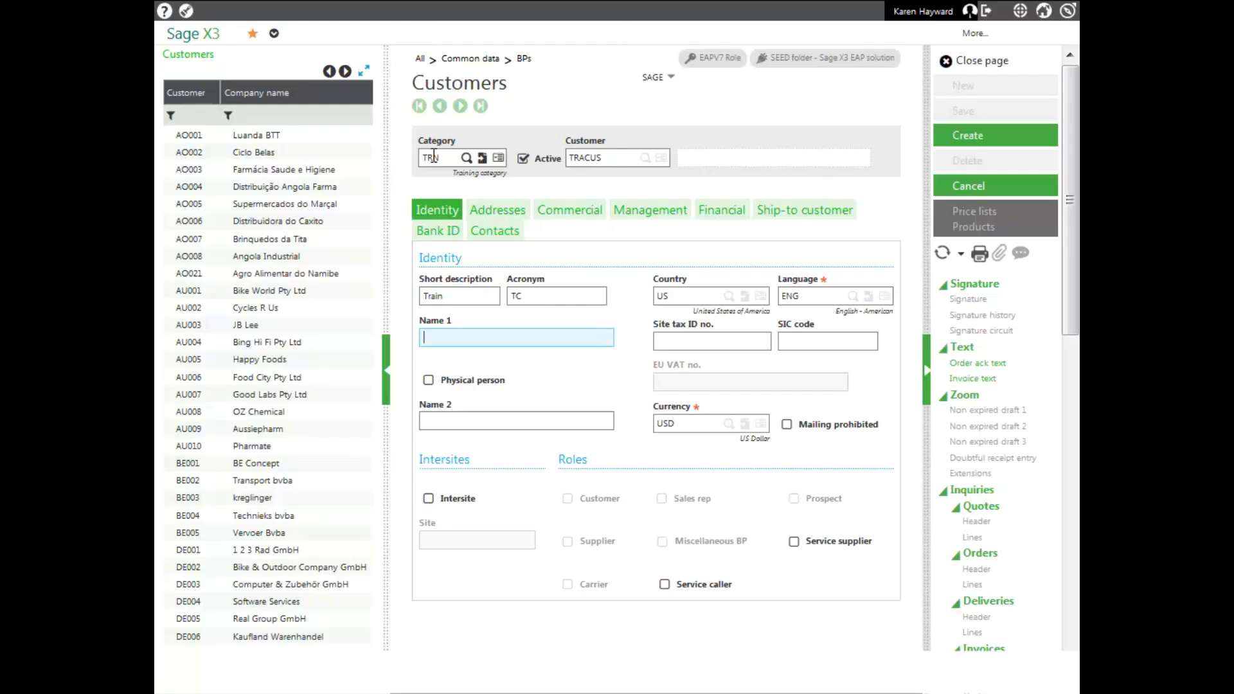
text(Training Customer)
key(Tab)
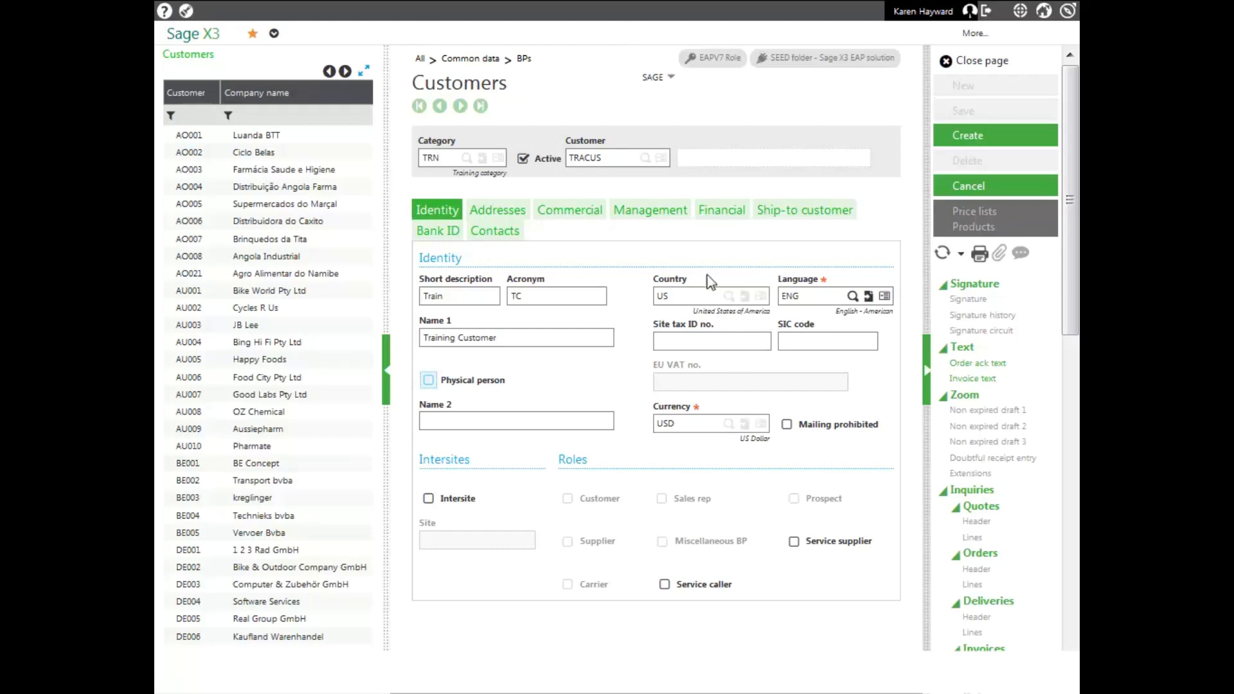
click(488, 213)
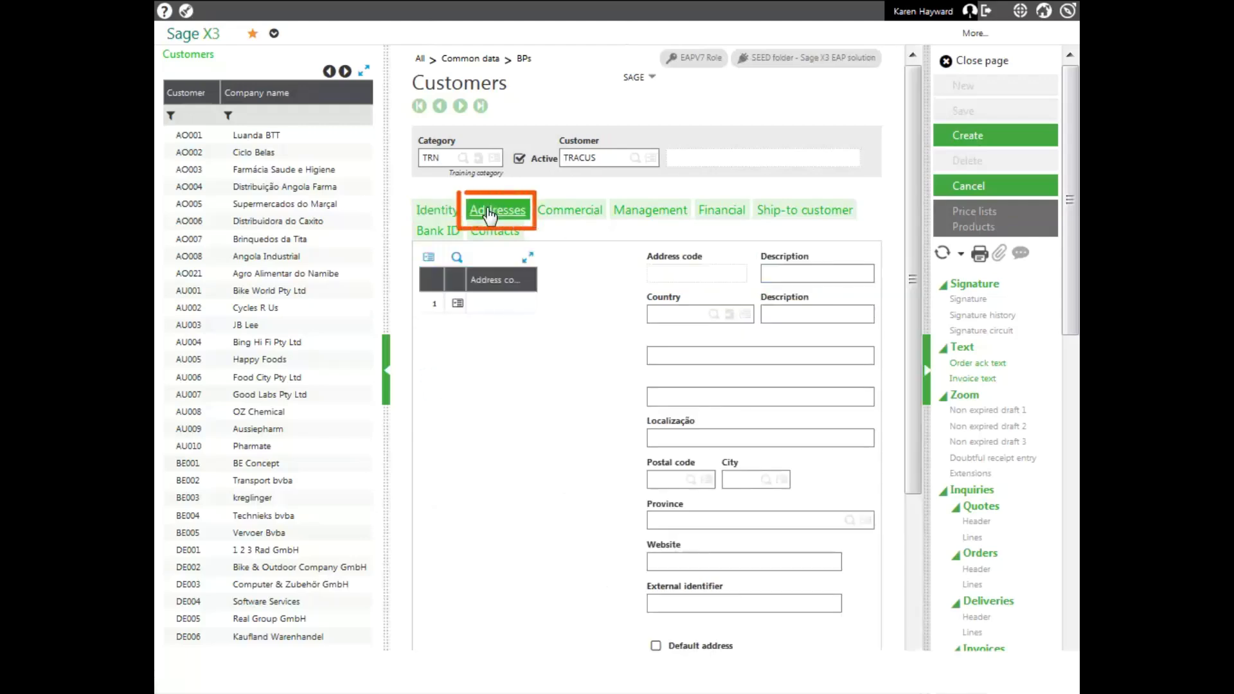
Add address code CORP, 'Corporate Address', with its street line and postal code
drag(384, 282, 314, 281)
click(417, 303)
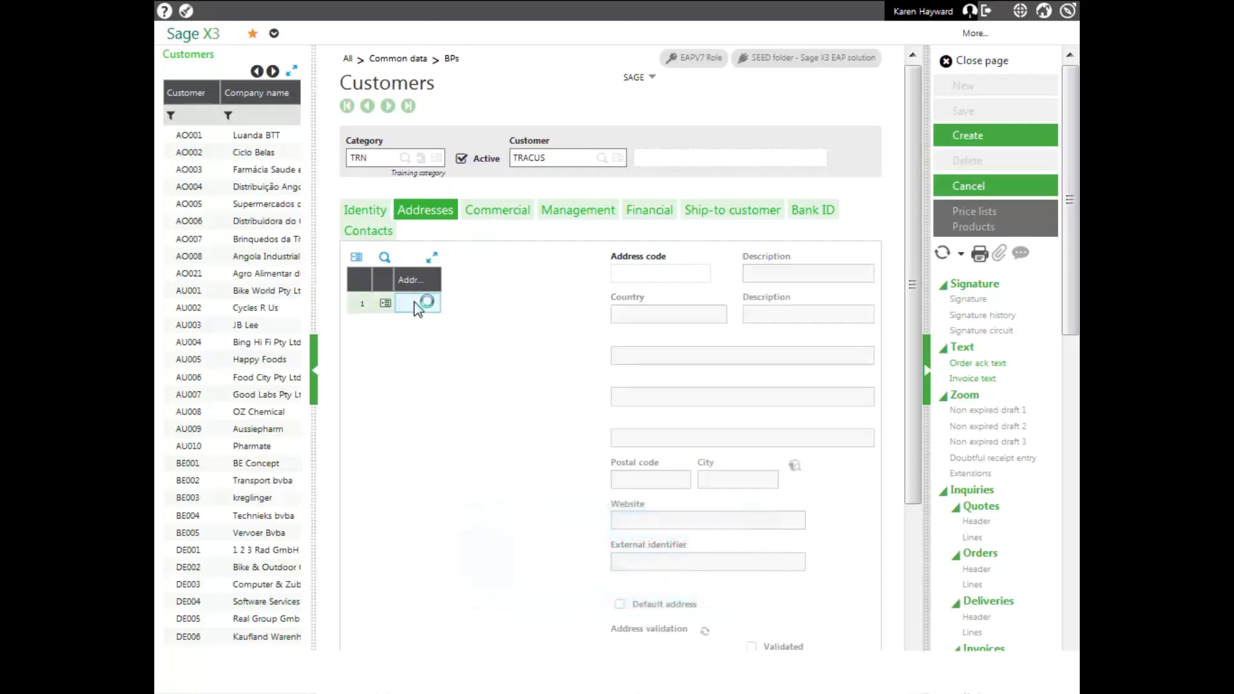
text(corp)
key(Tab)
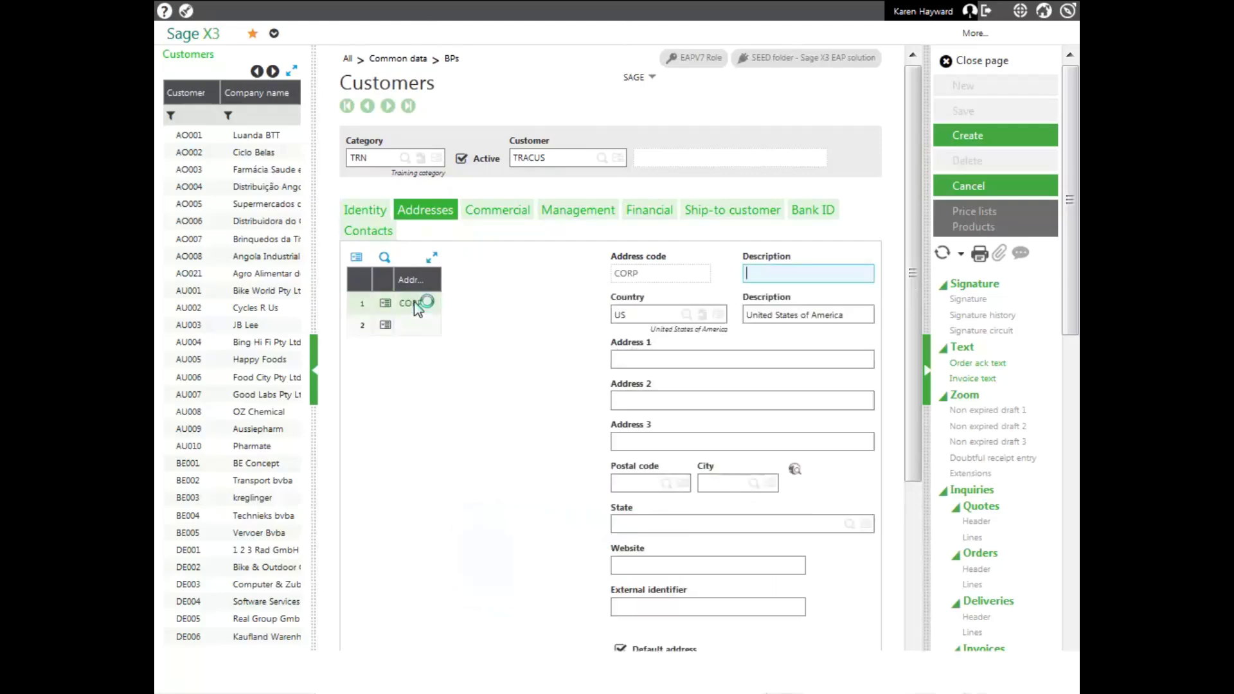
text(Corporate Address)
key(Tab)
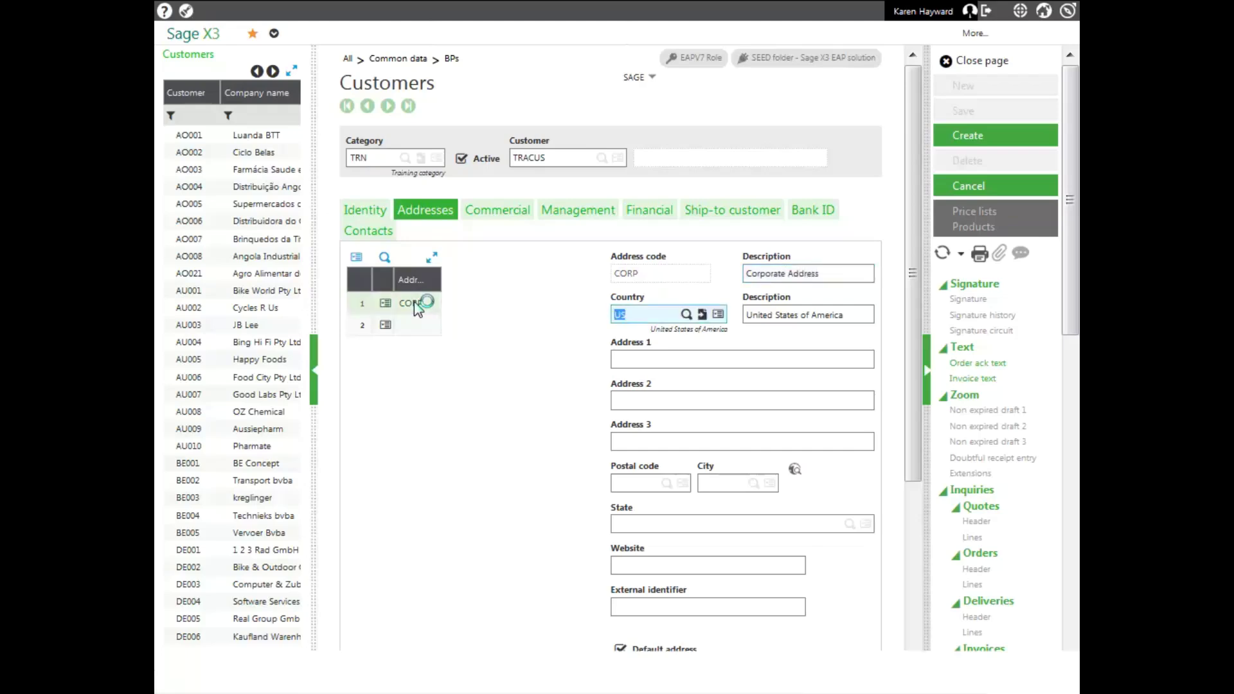
click(657, 360)
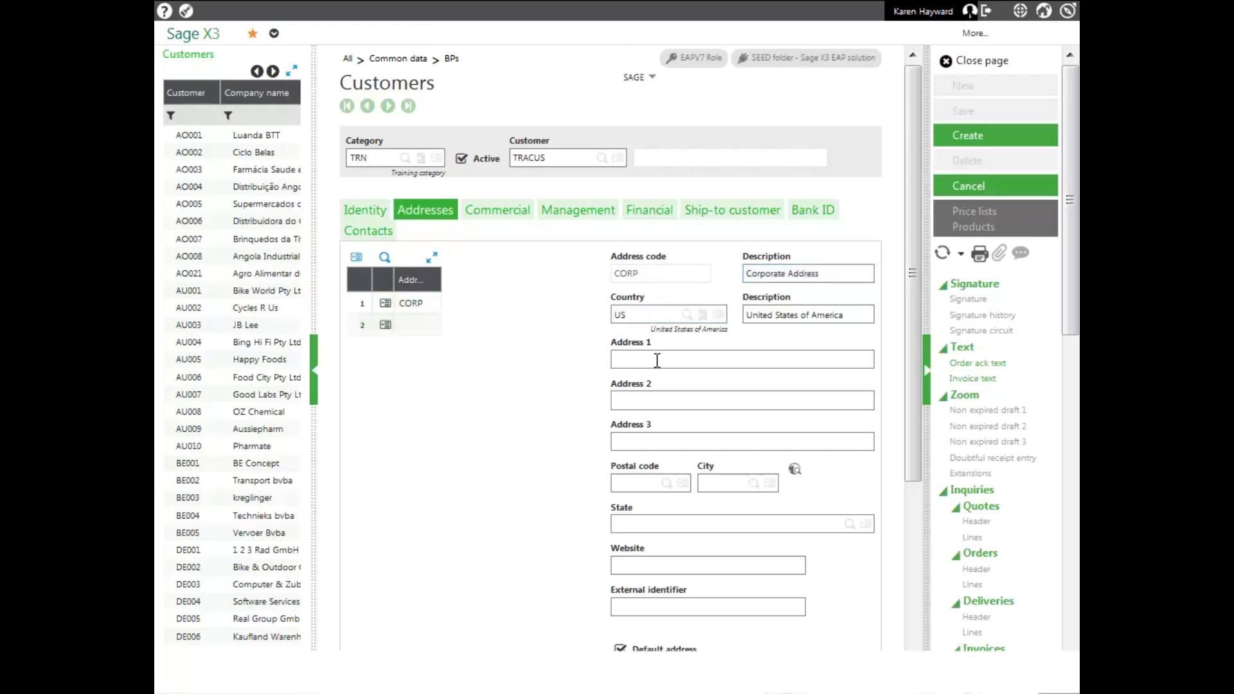
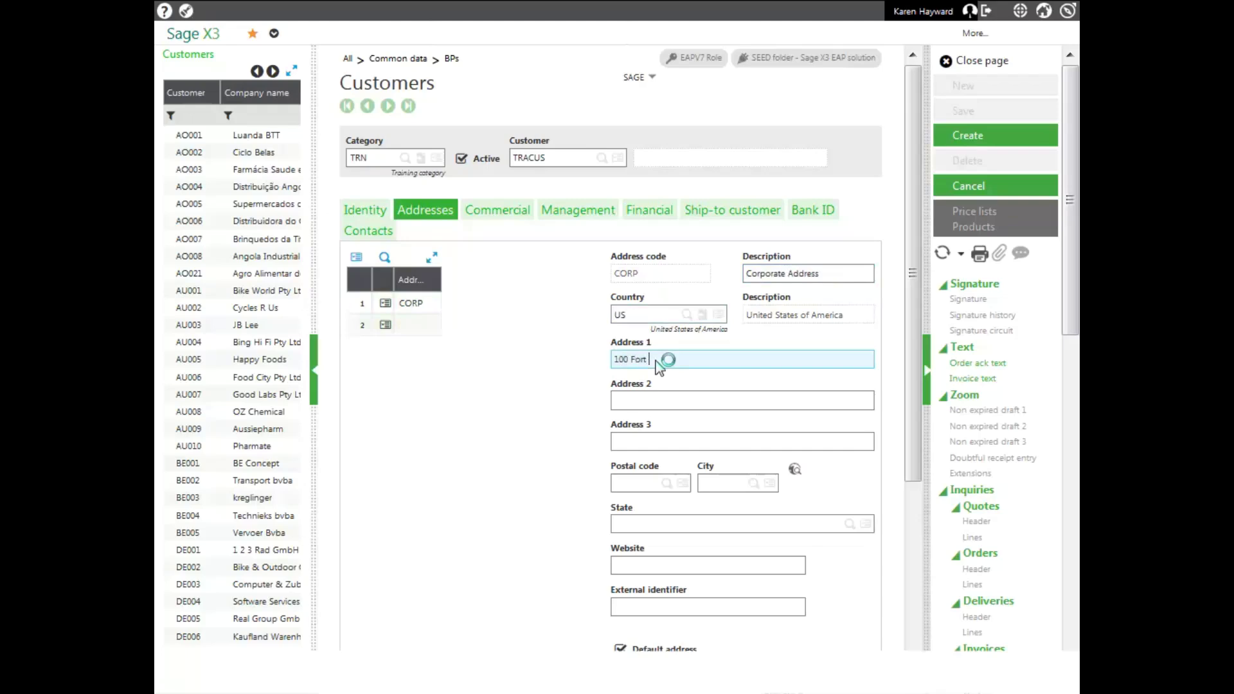
key(Tab)
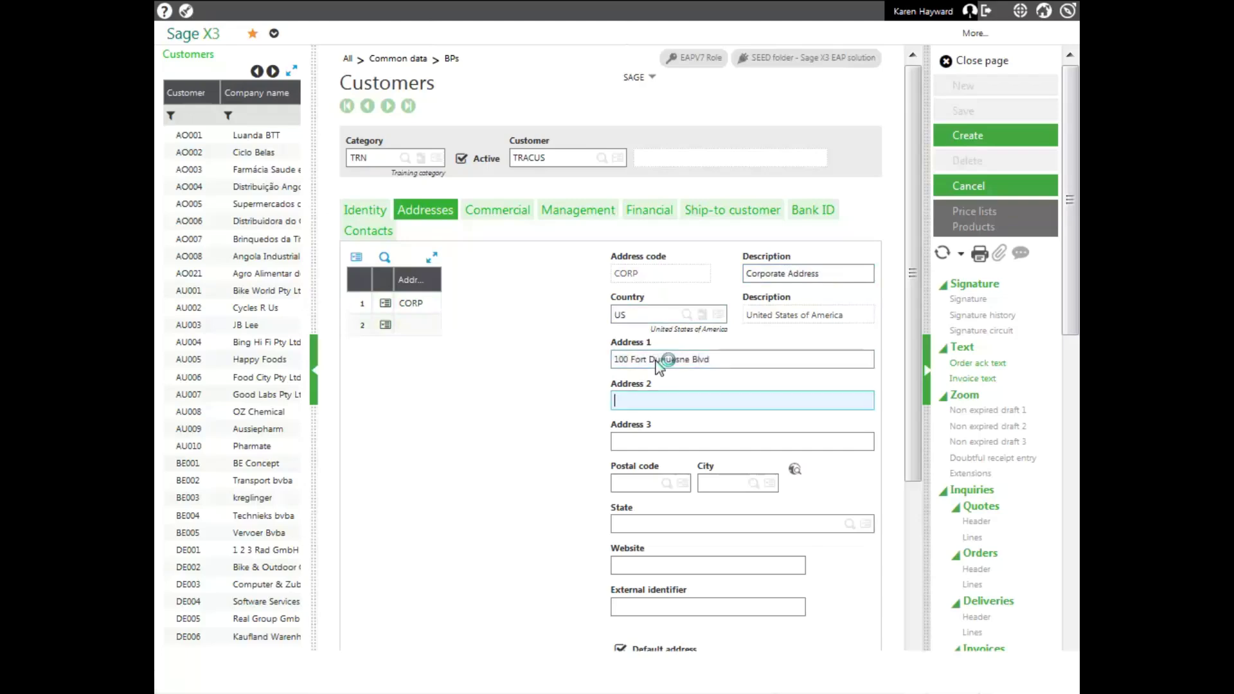
click(616, 483)
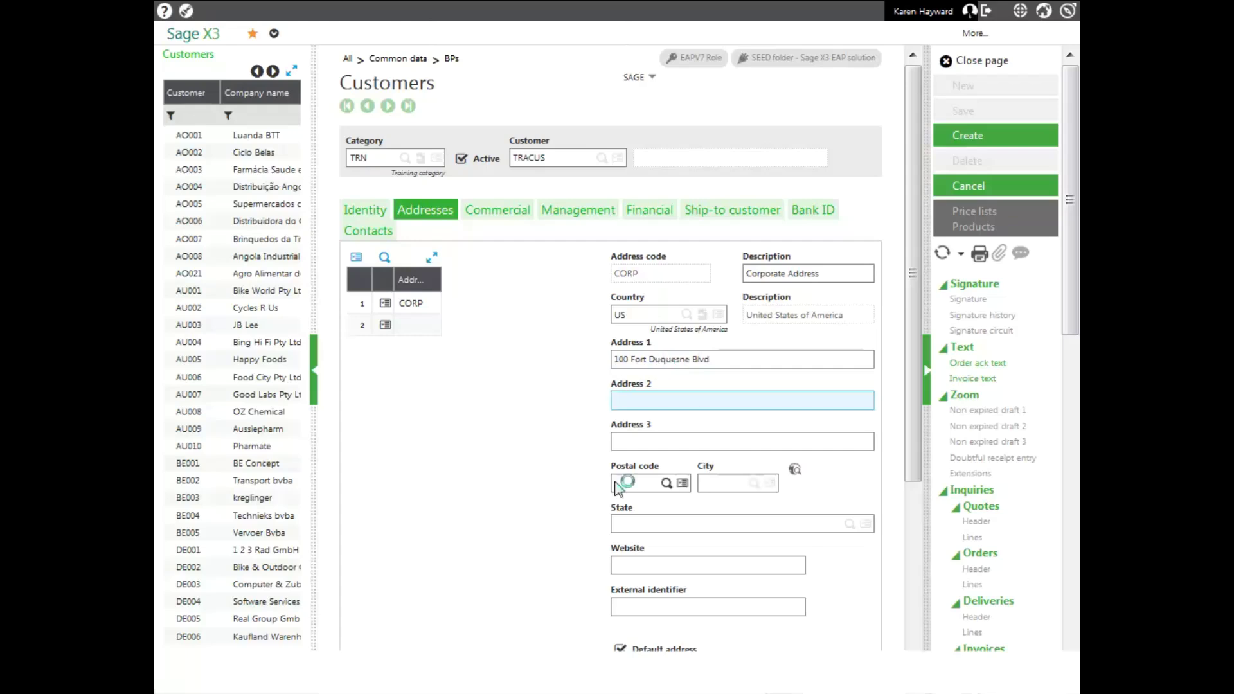
text(15222-)
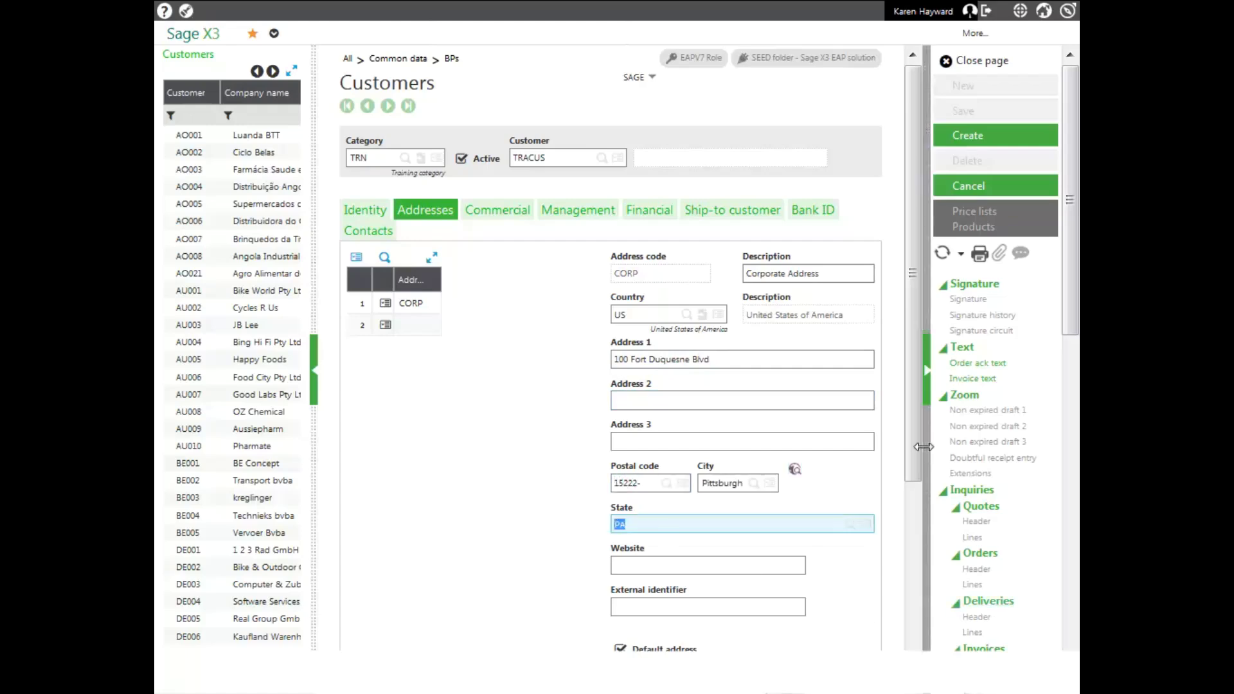
Enter the landline phone number and main e-mail address for the CORP address
scroll(760, 578, down, 5)
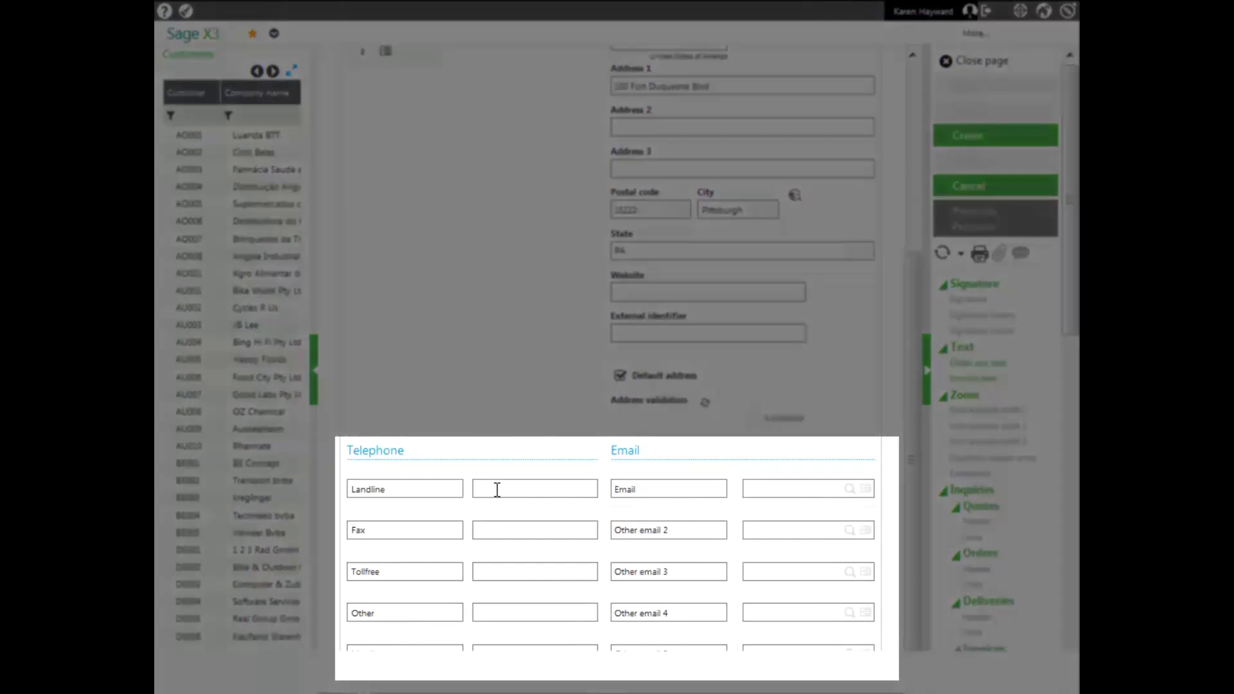
click(499, 491)
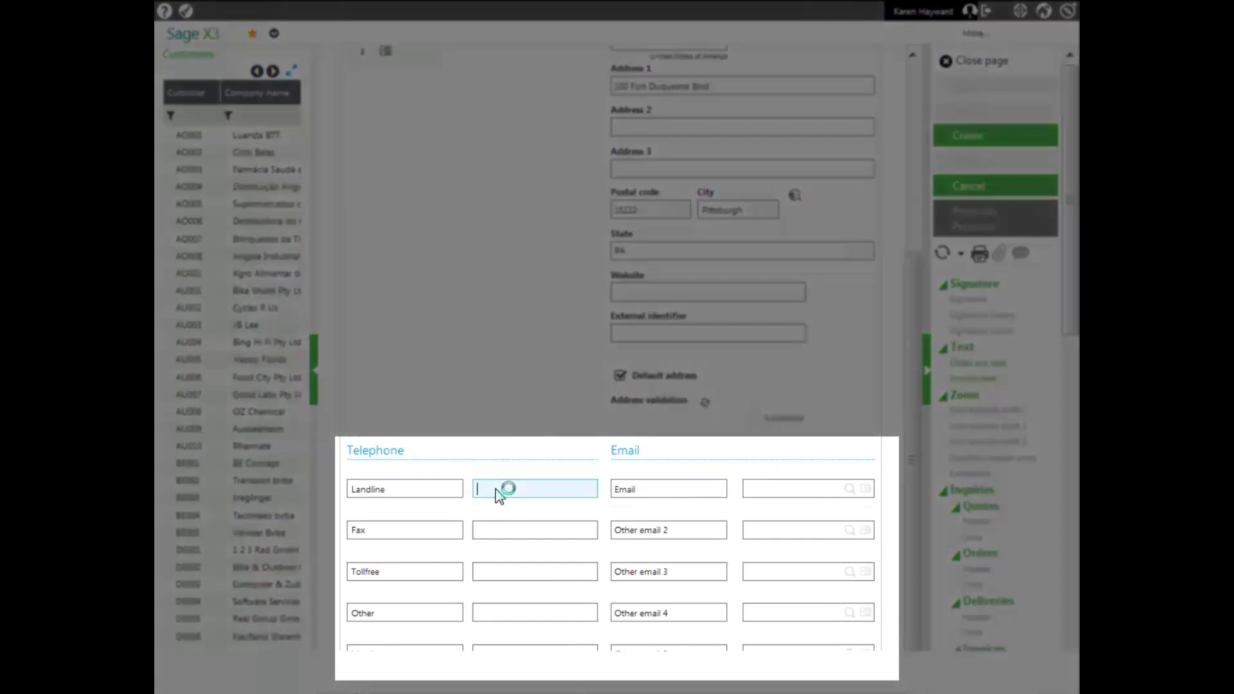
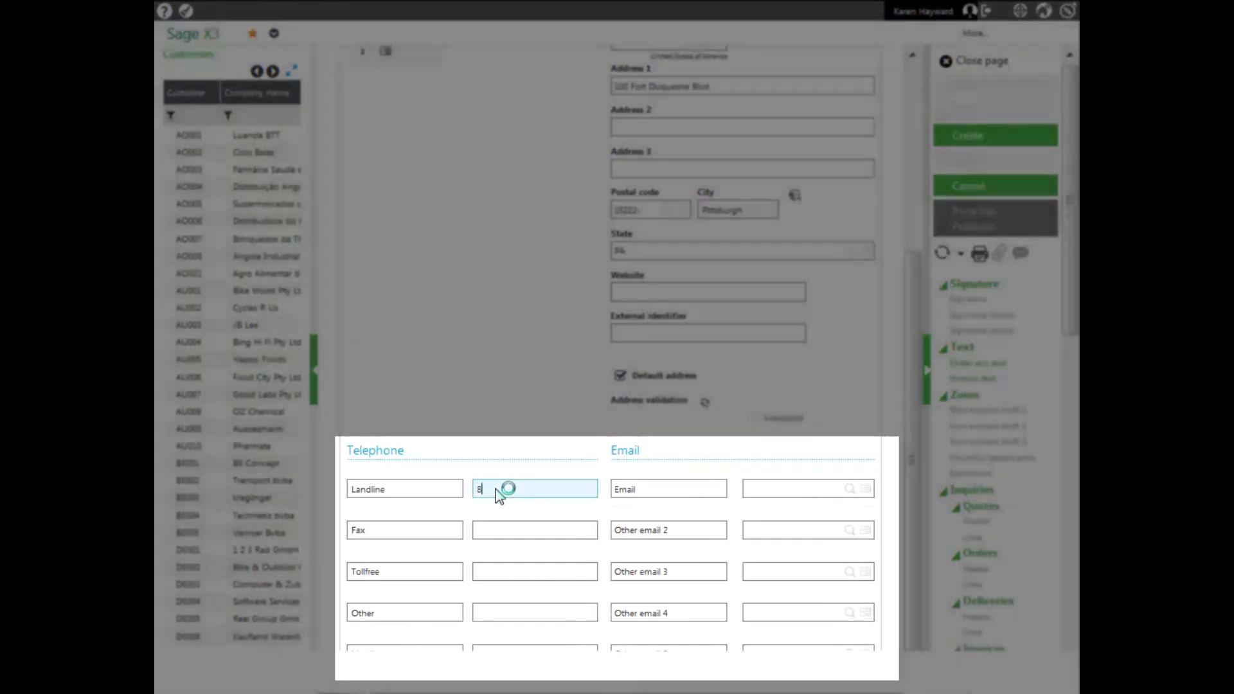
key(Tab)
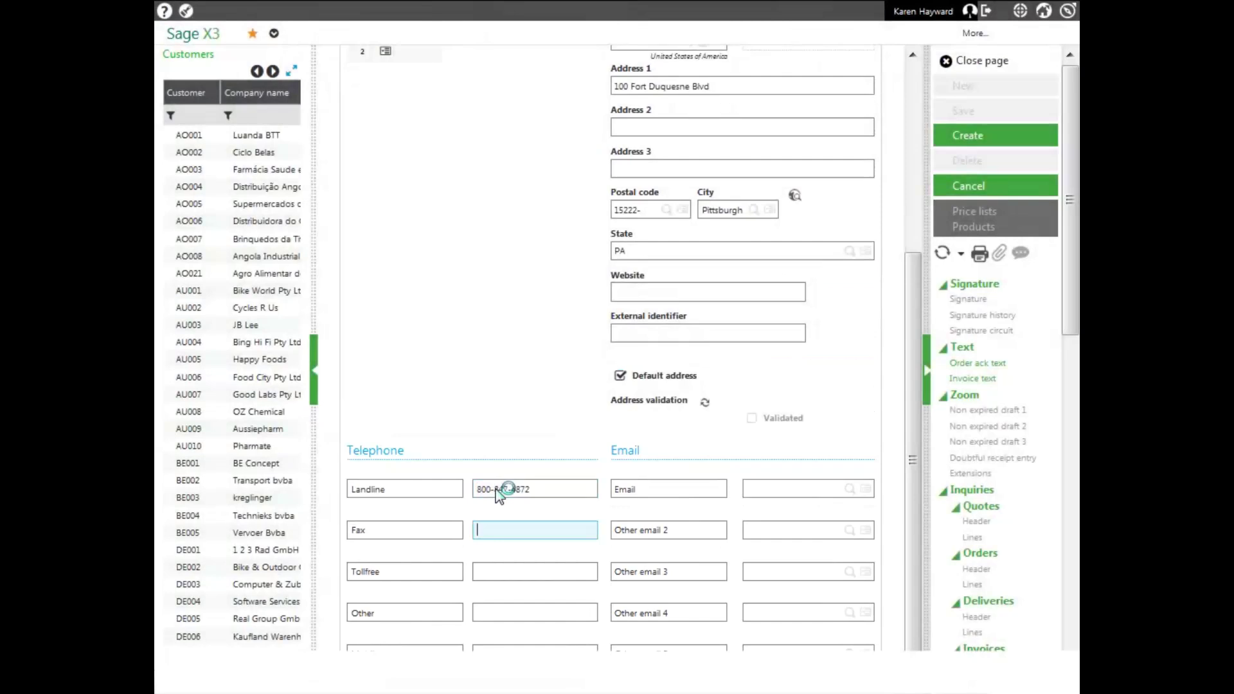
click(764, 493)
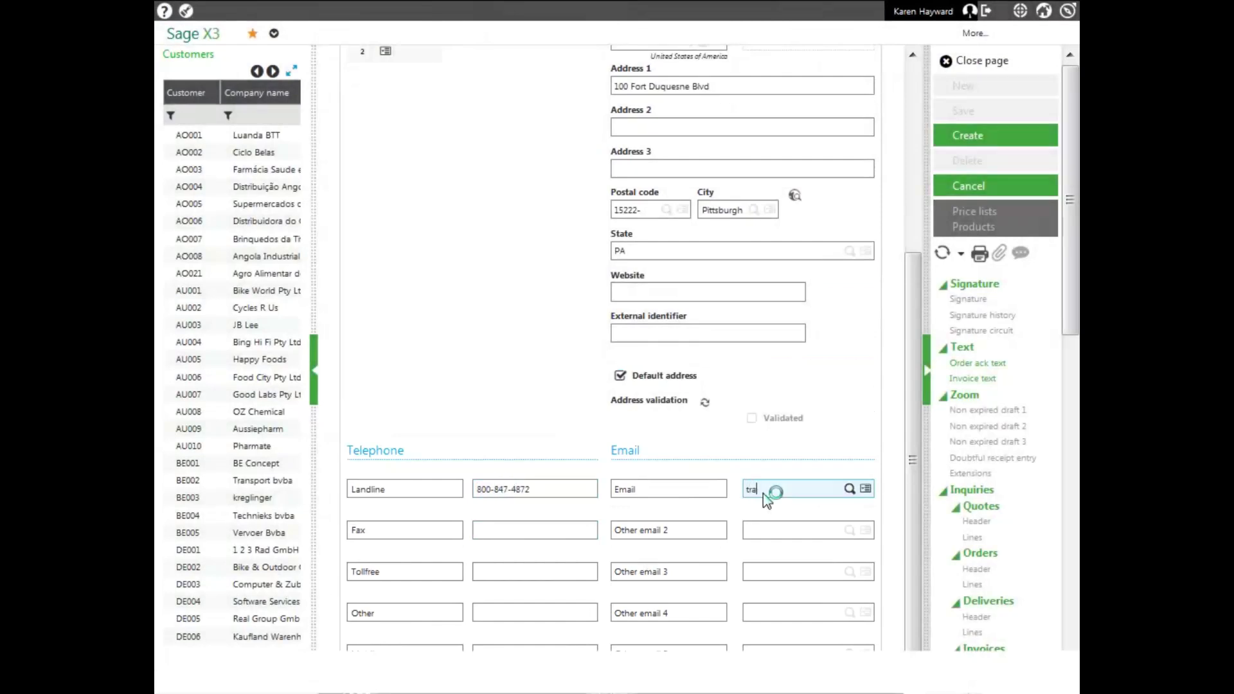
key(Tab)
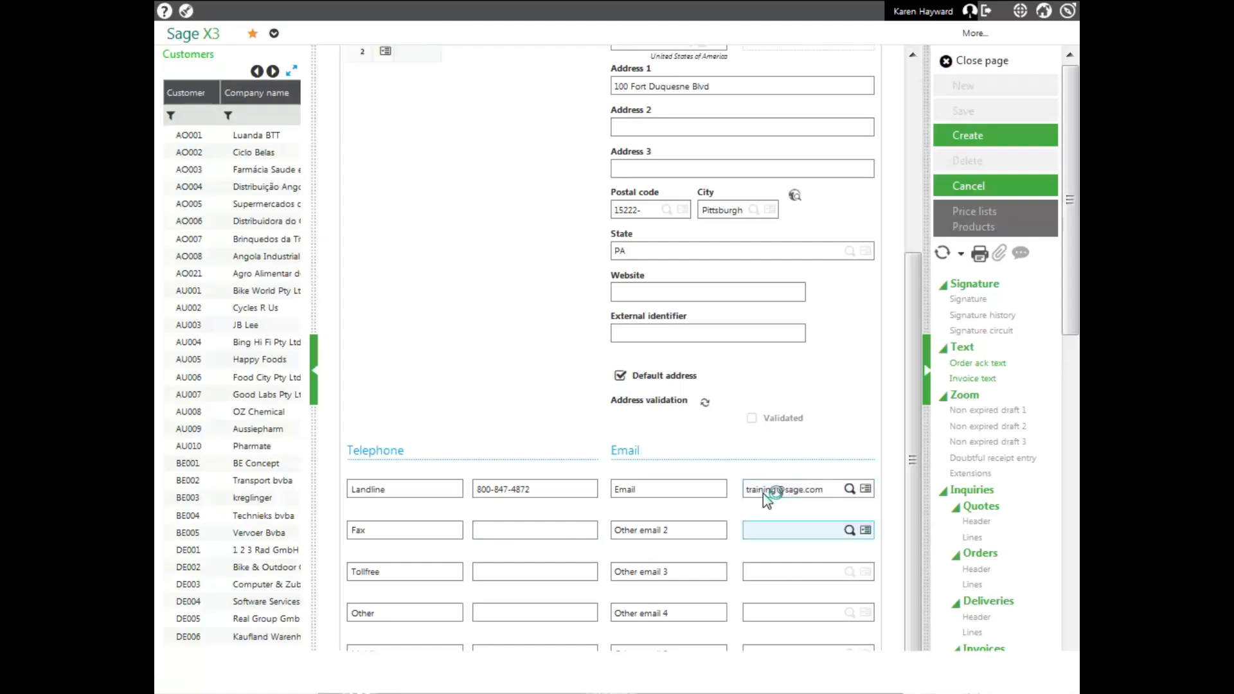
drag(916, 469, 895, 253)
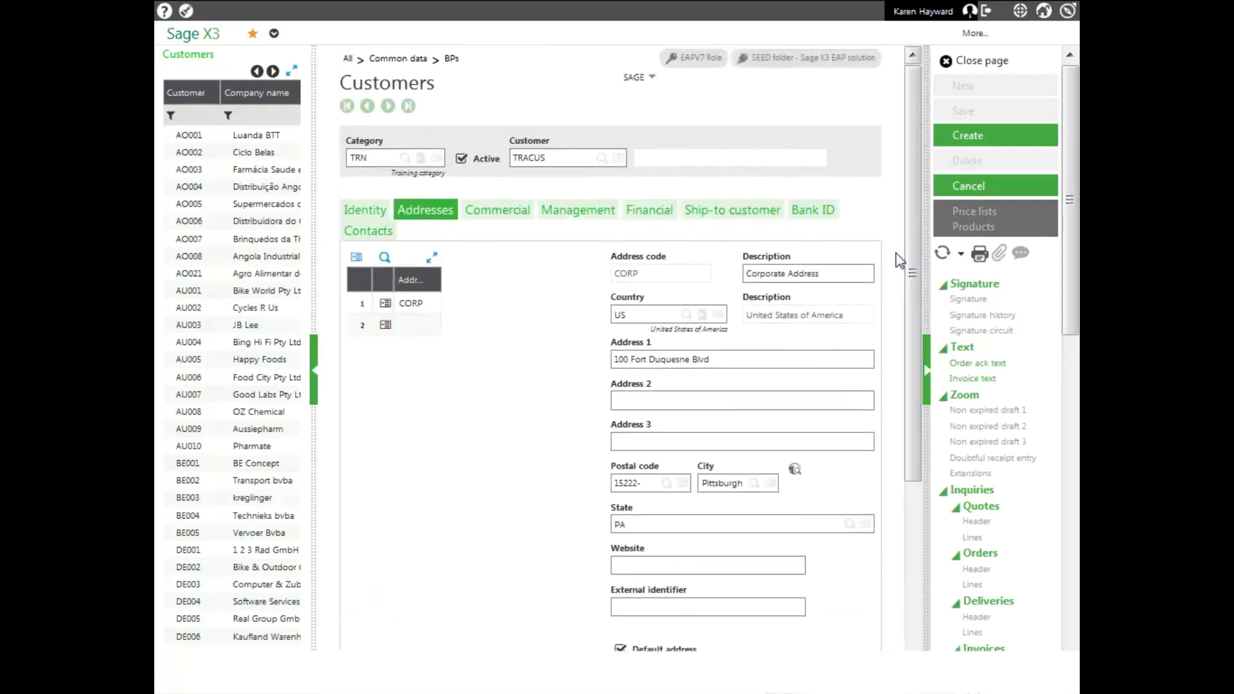
Add address FAC1 'Facility 1' with its street line and postal code, filling Cranberry, PA
click(423, 327)
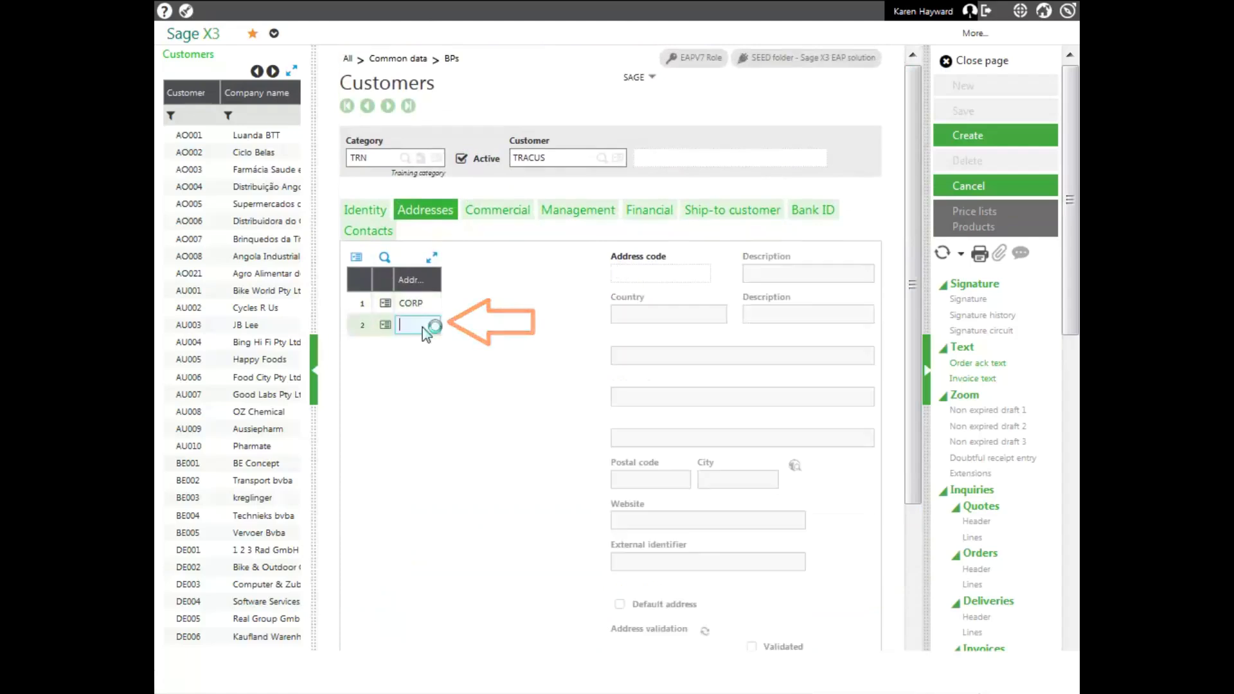
text(FAC1)
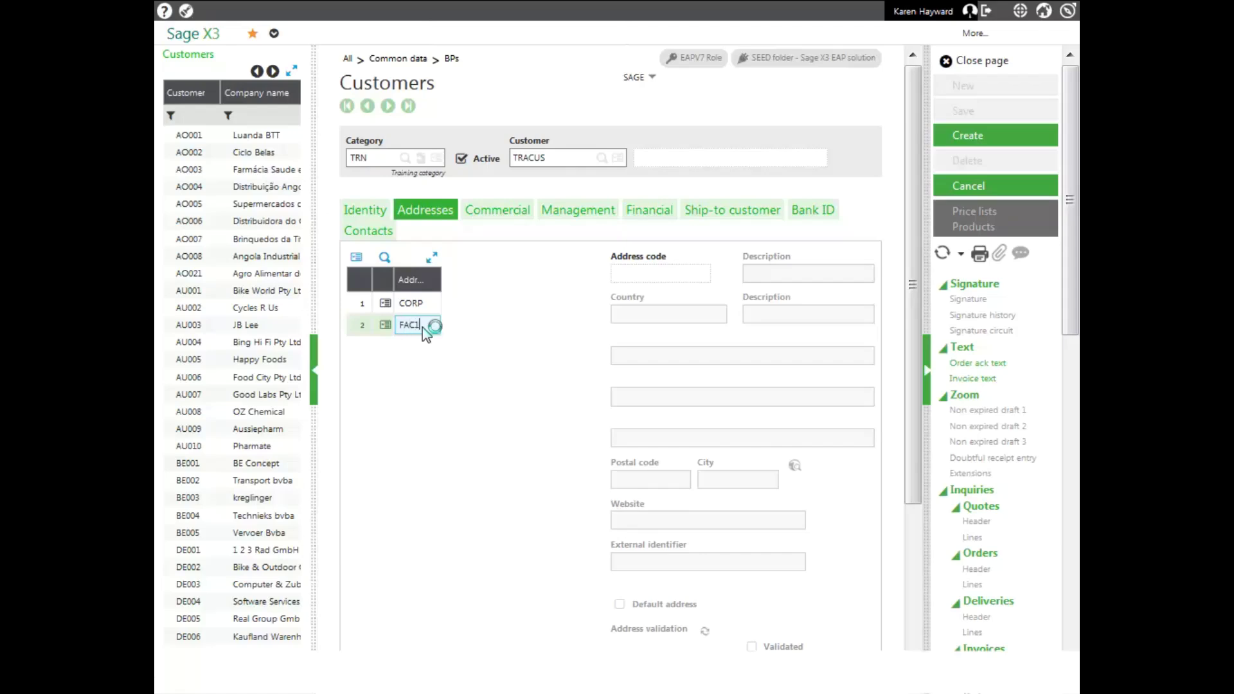
key(Tab)
text(Facility 1)
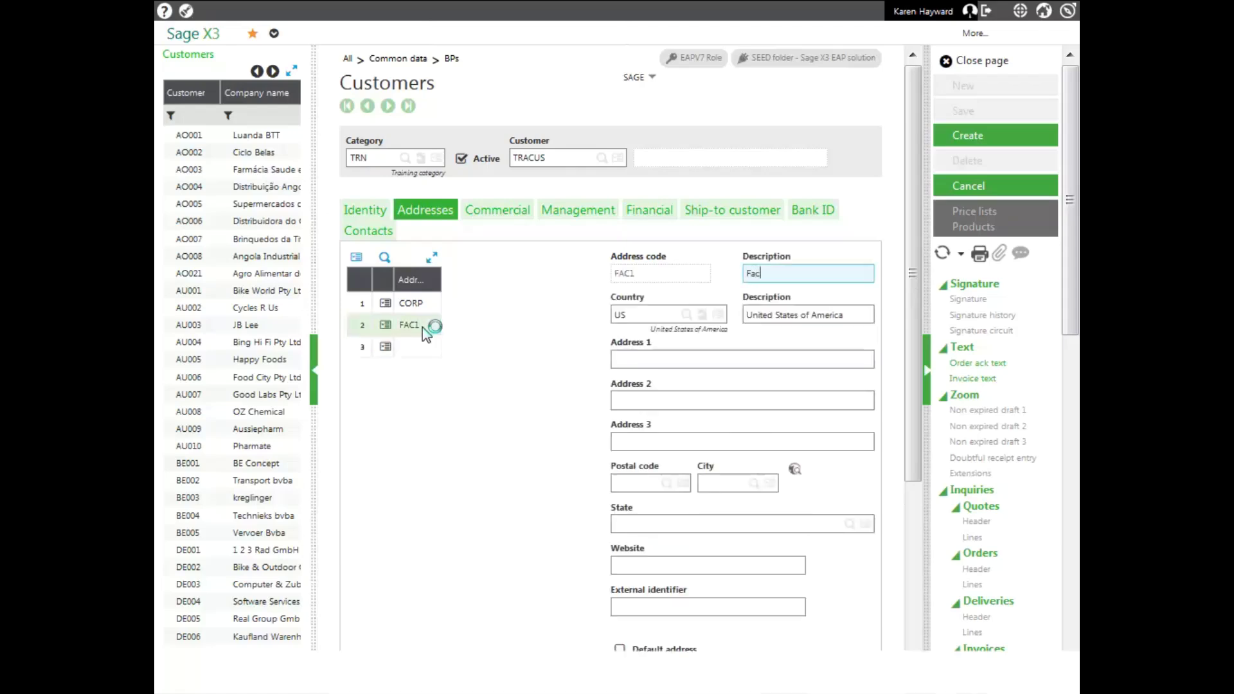
key(Tab)
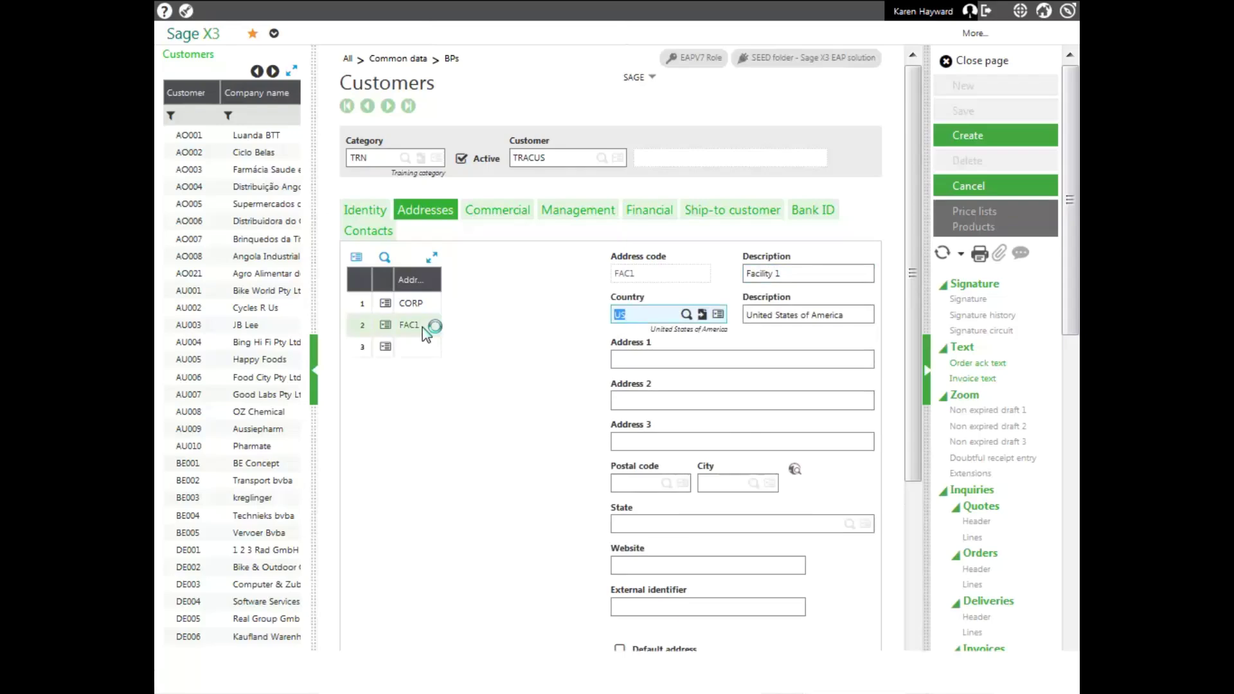
click(632, 361)
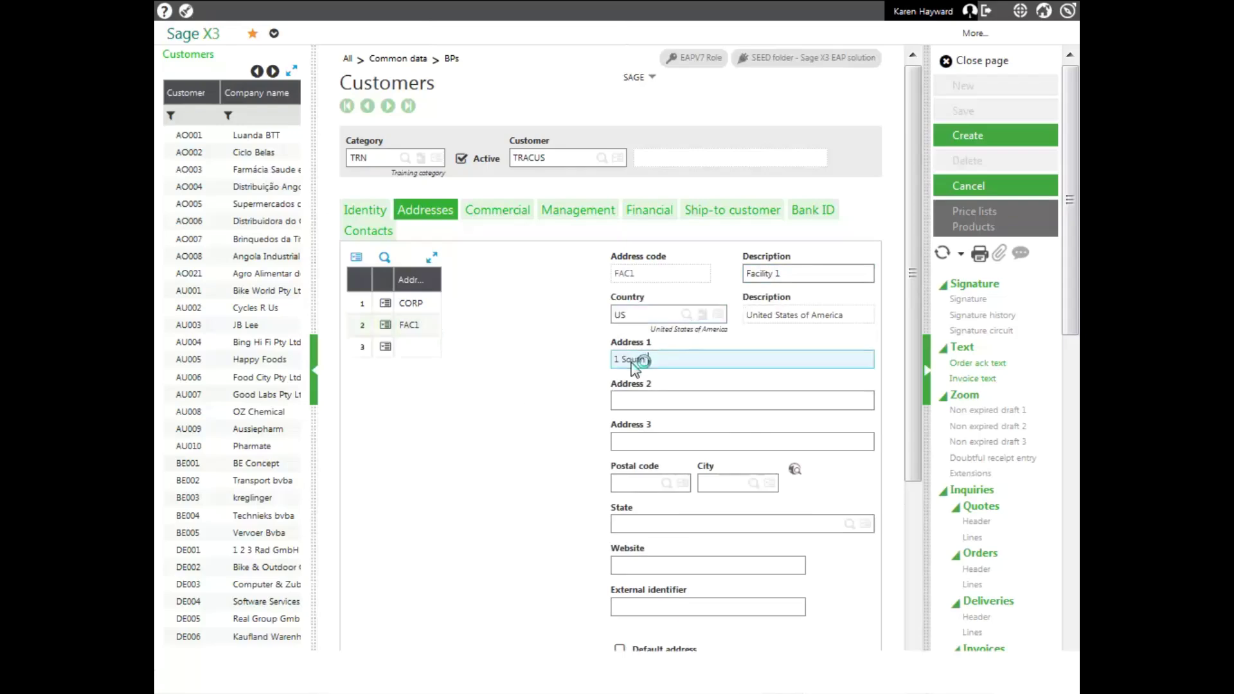
key(Tab)
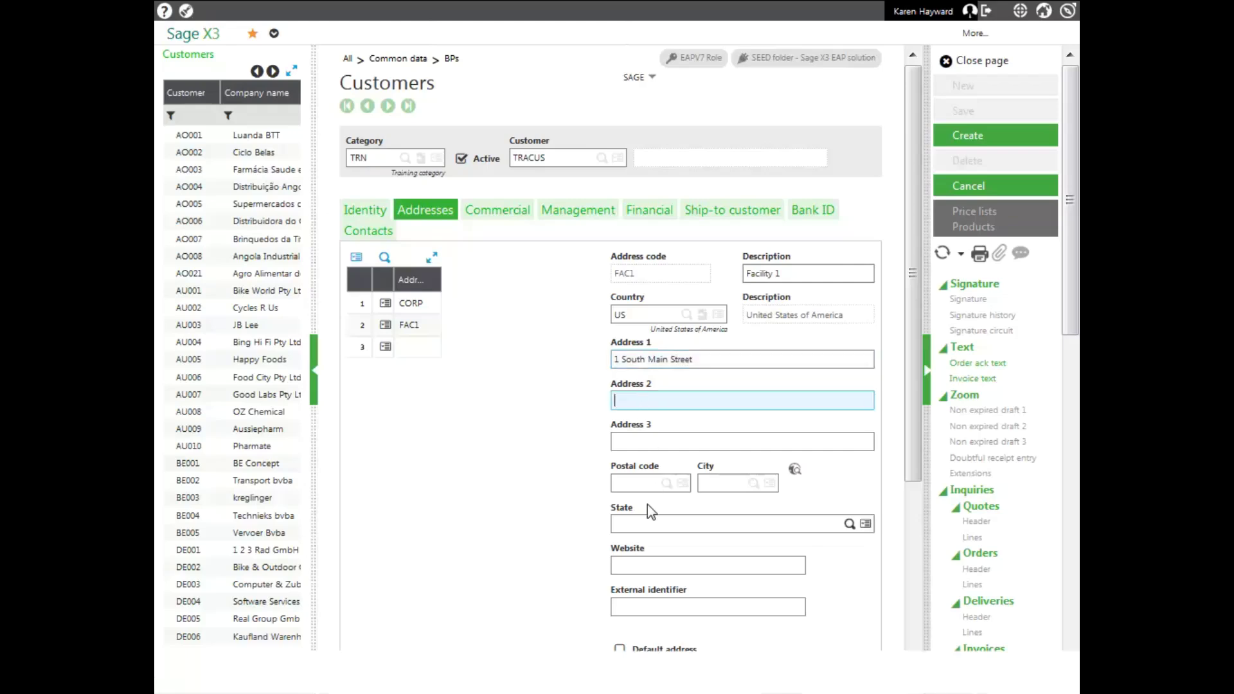
click(620, 484)
text(1)
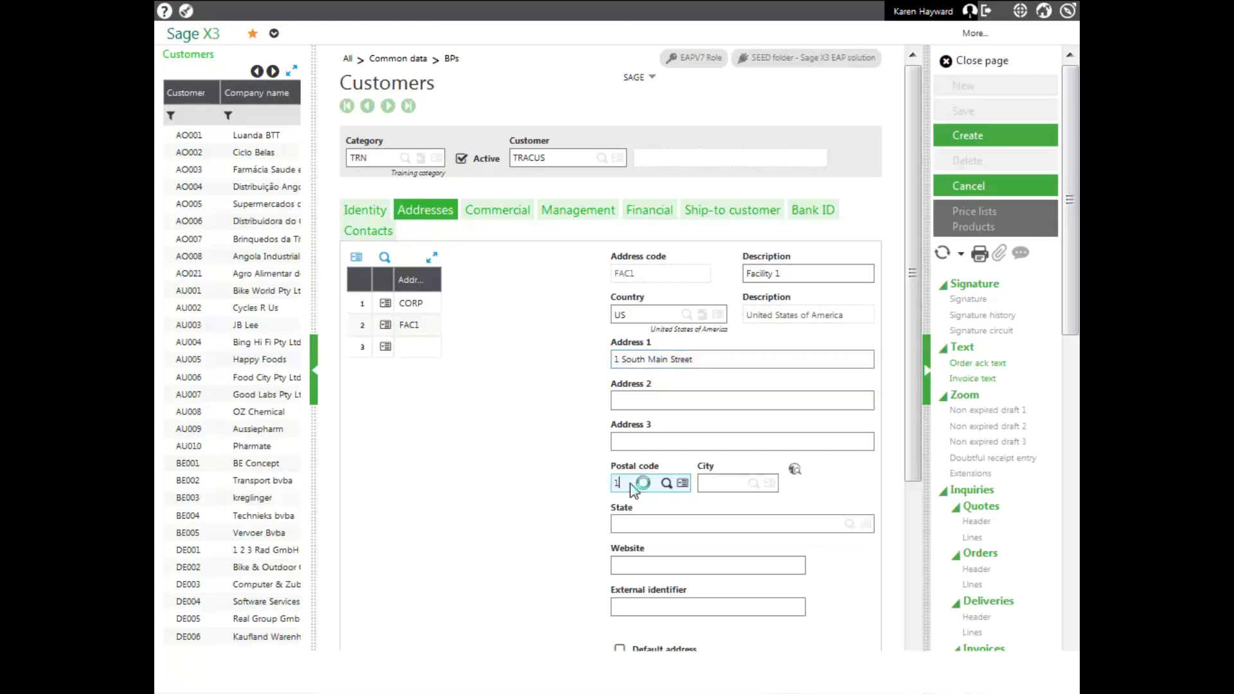
text(6066)
key(Tab)
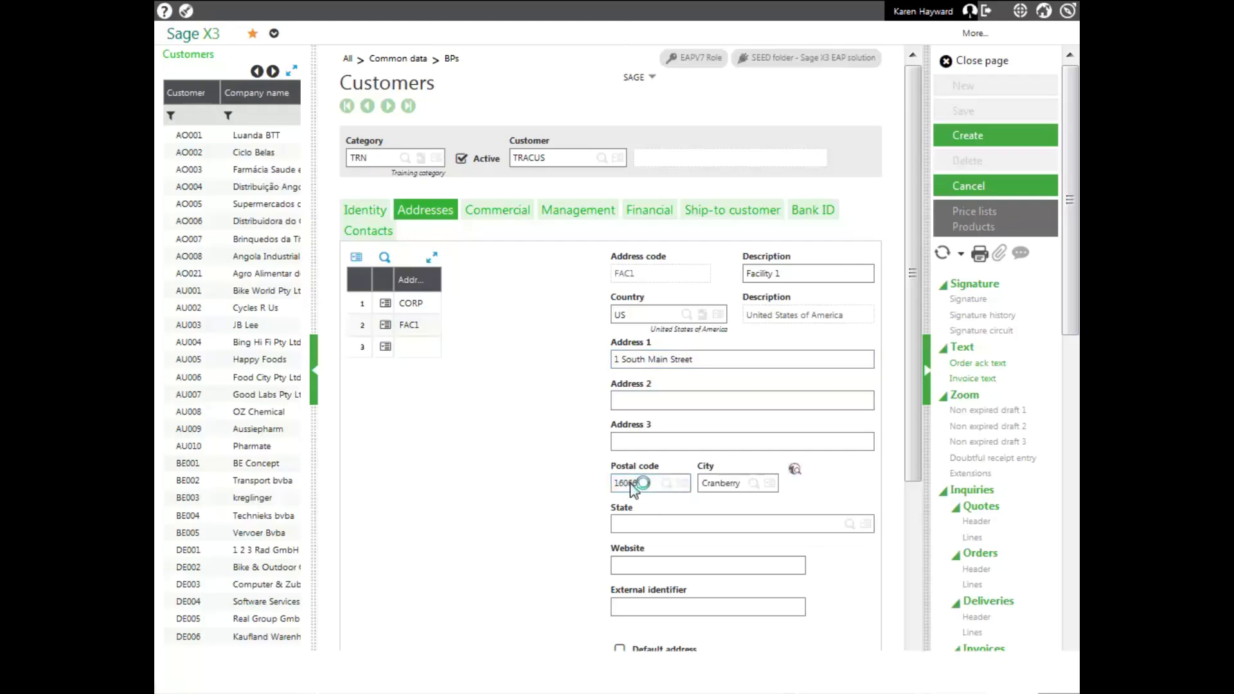
click(506, 214)
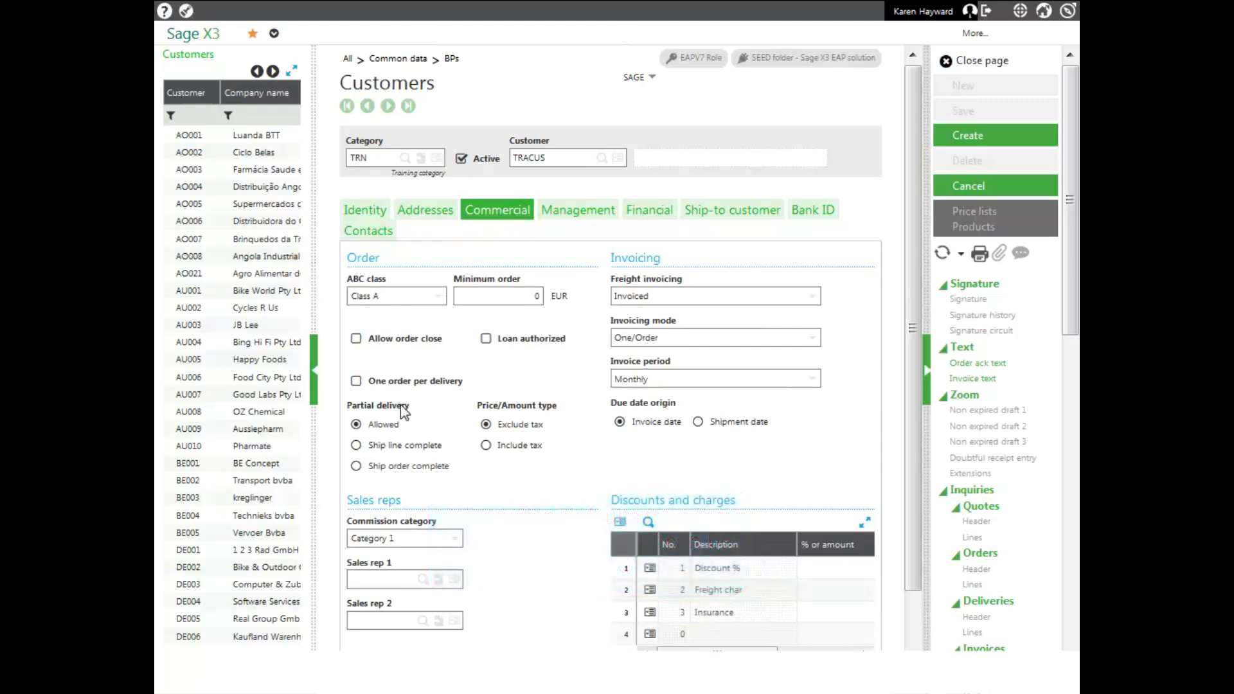
Set partial delivery to Ship order complete and invoicing mode to One/Shipment
click(356, 468)
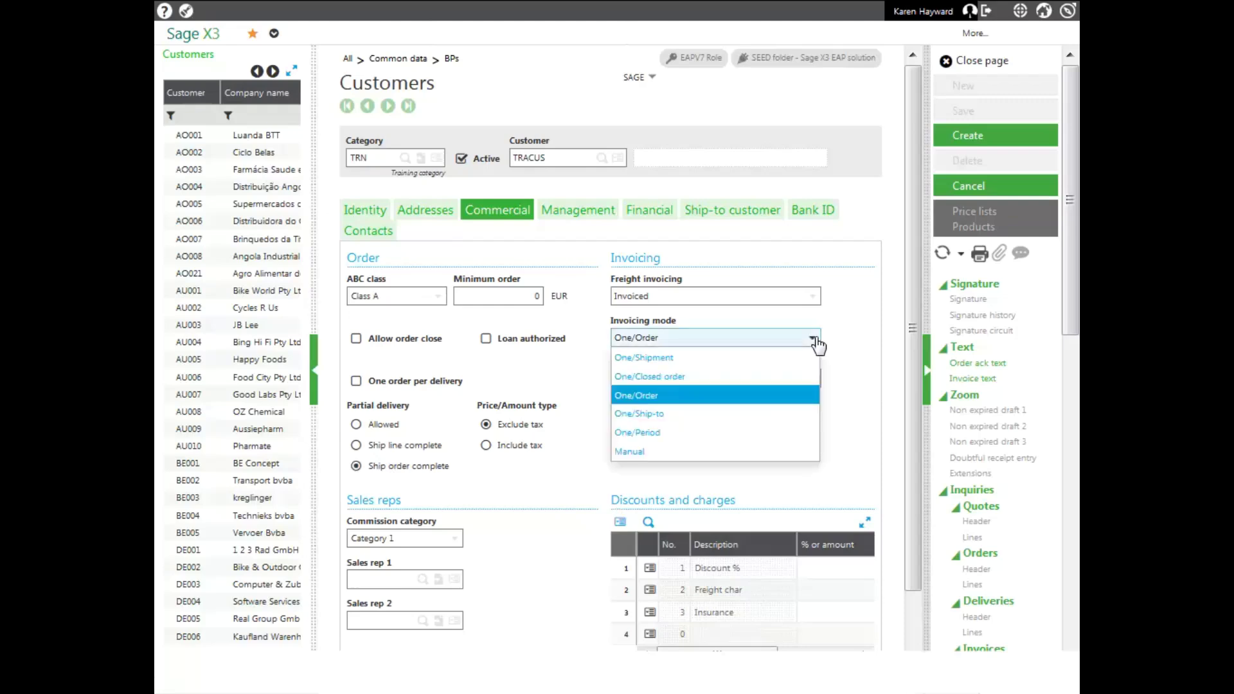
click(645, 358)
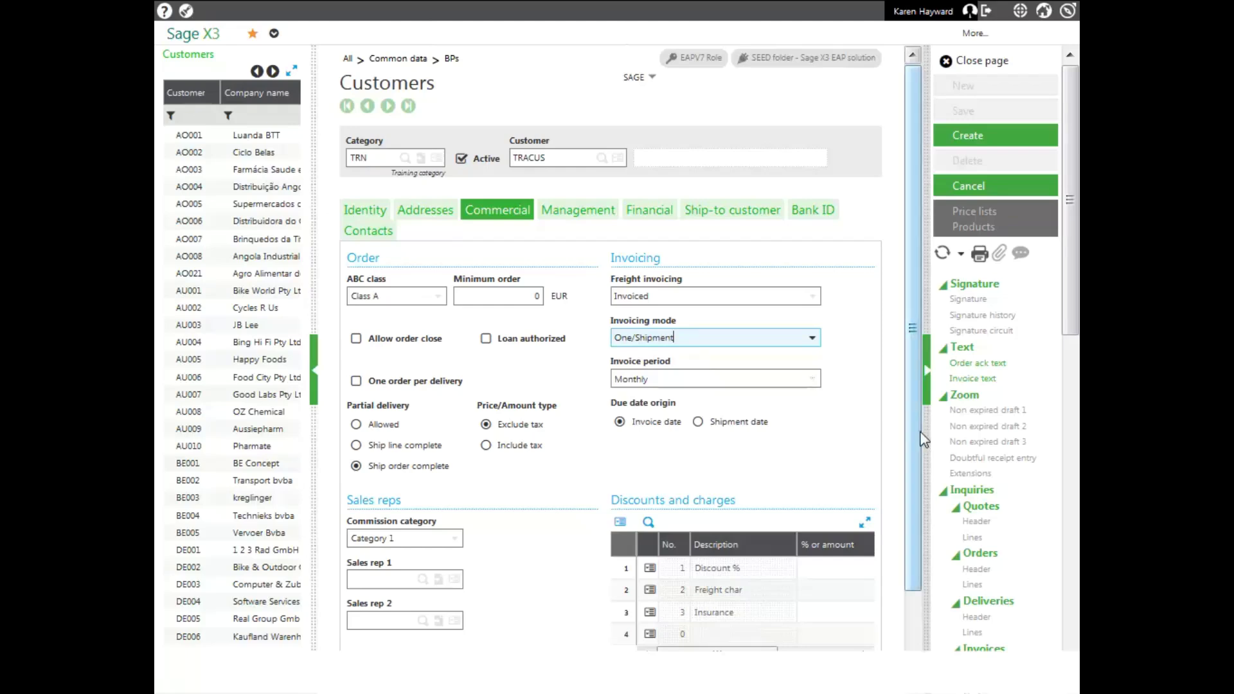
drag(908, 429, 912, 523)
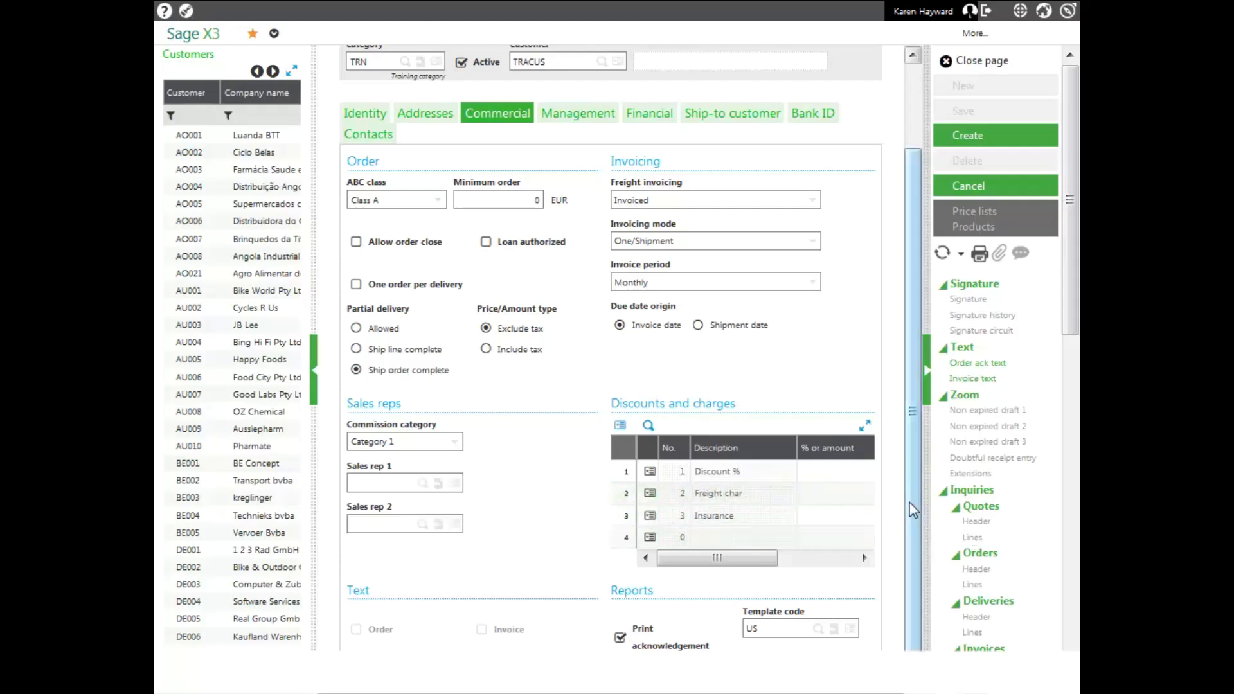
drag(914, 511, 924, 421)
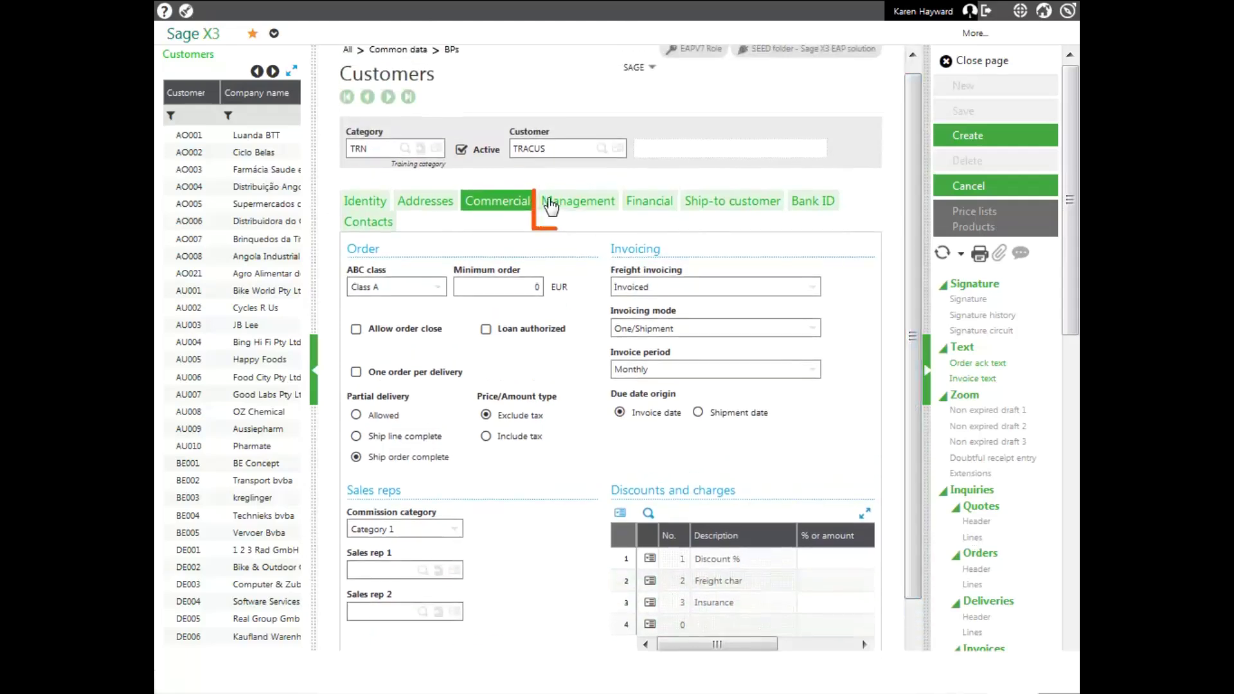
Show the Management details and start a new note for the customer
click(550, 205)
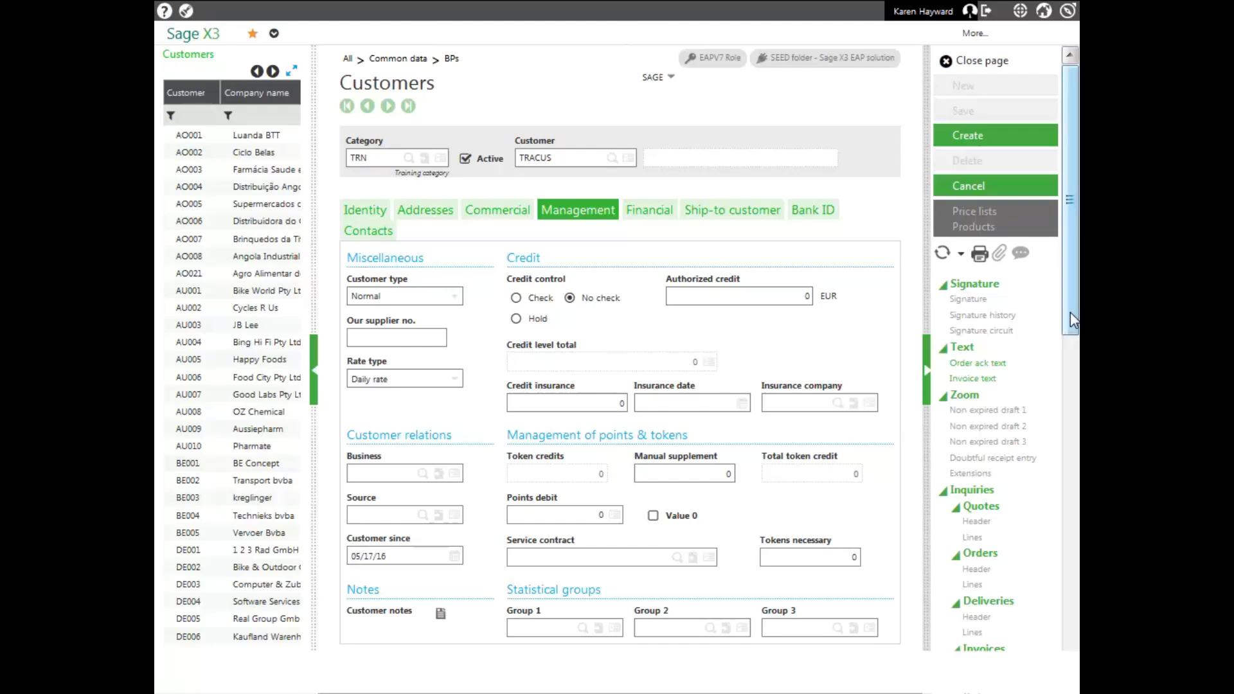
click(441, 616)
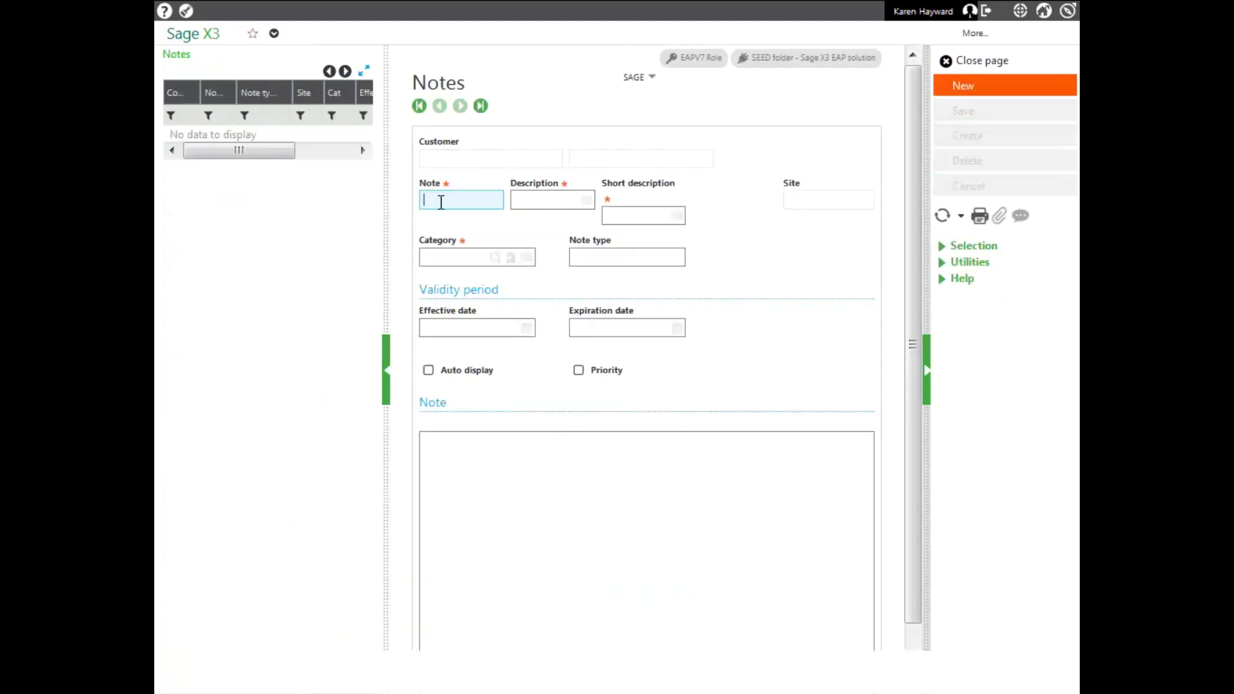
Fill in note PRI 'Priority', category CUSTO, flagged priority, with the 5% discount pricing text
text(pro)
key(BackSpace)
text(i)
key(Tab)
text(P)
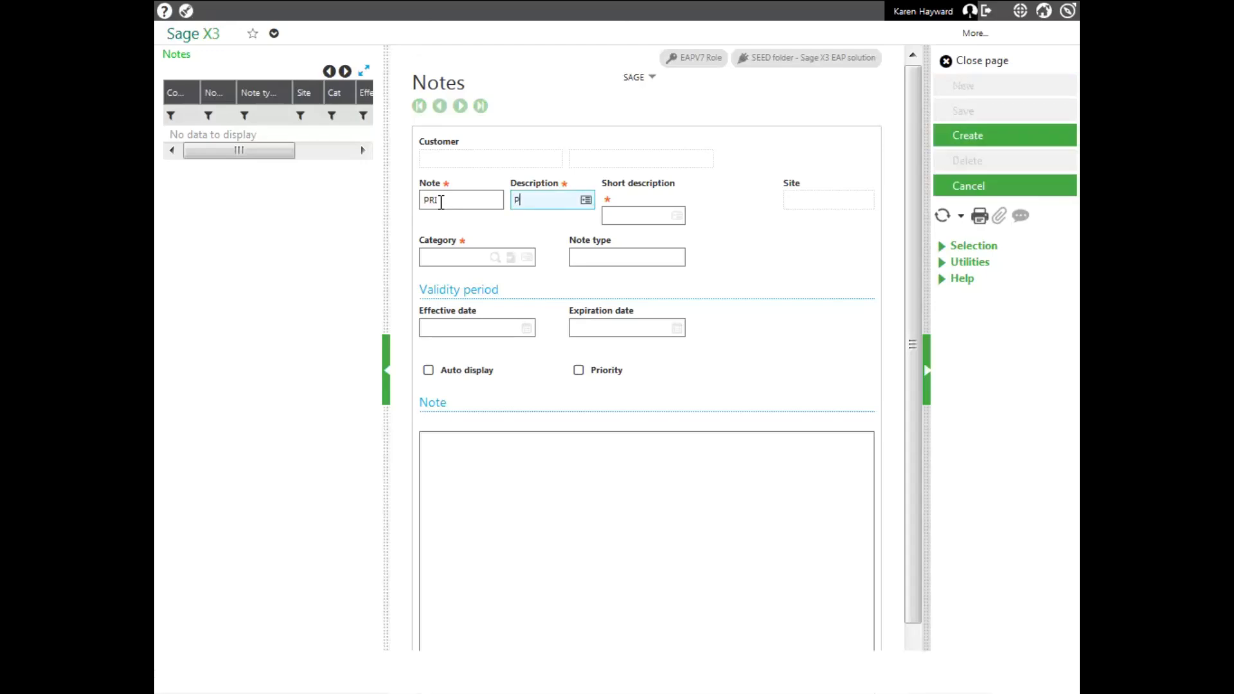
text(riority)
key(Tab)
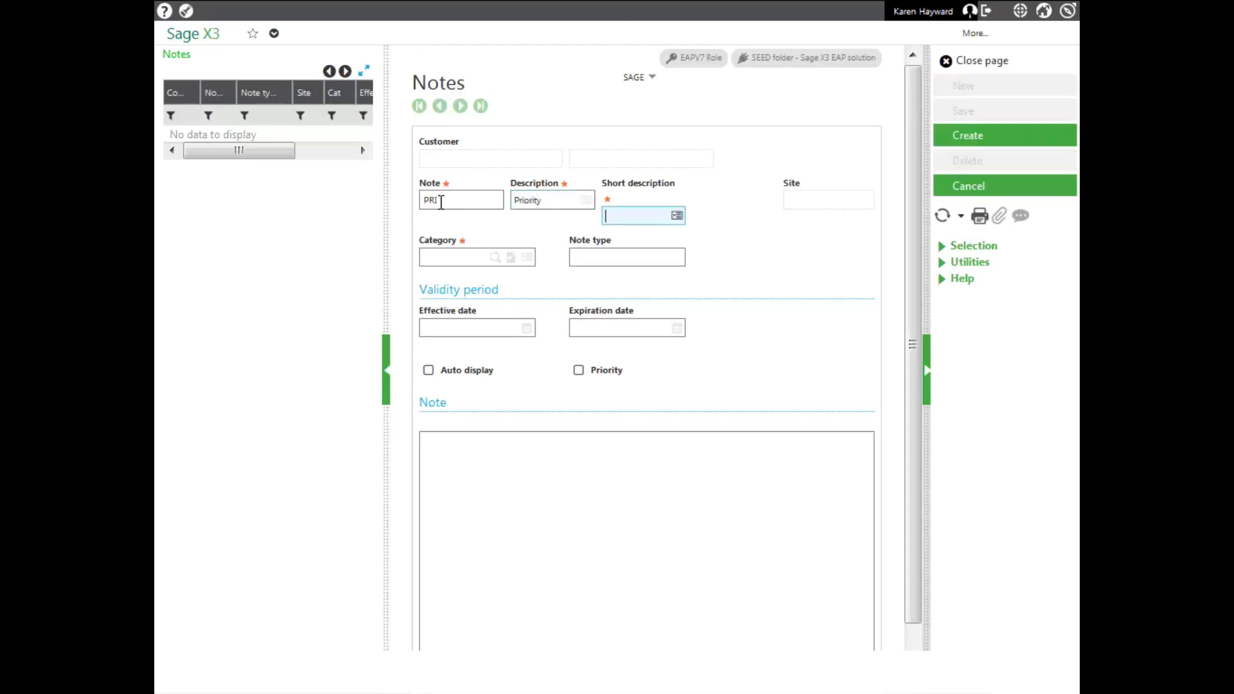
text(Pri)
key(Tab)
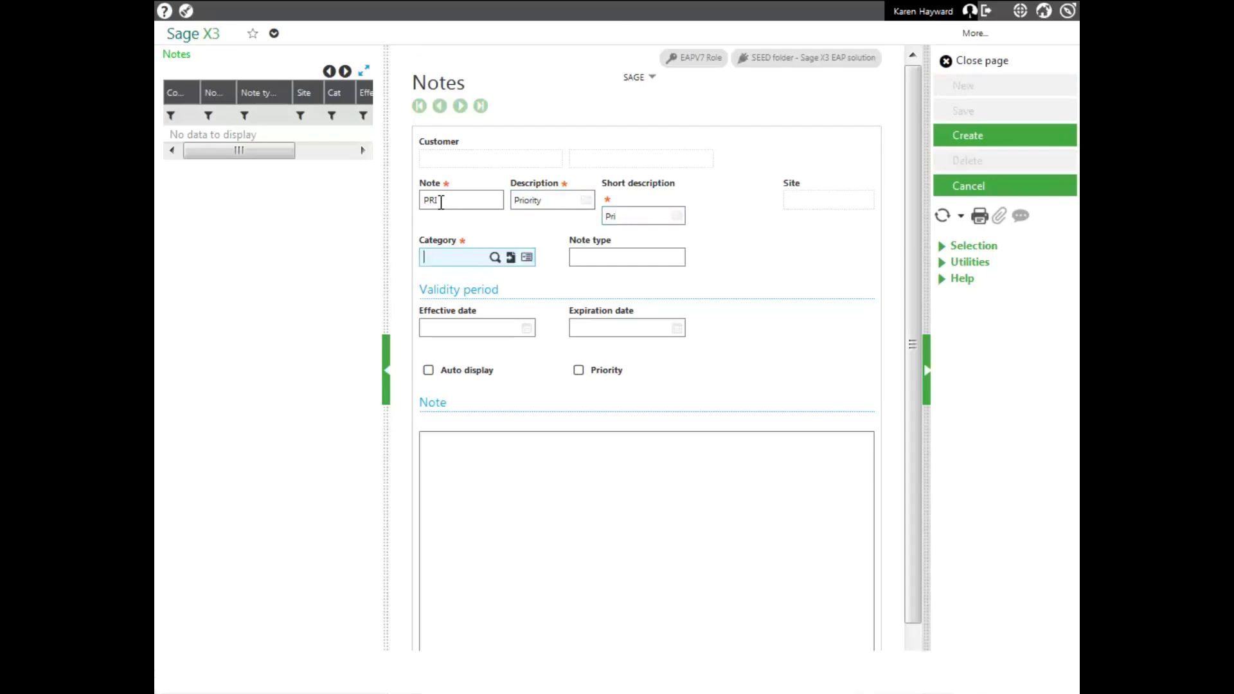
click(496, 256)
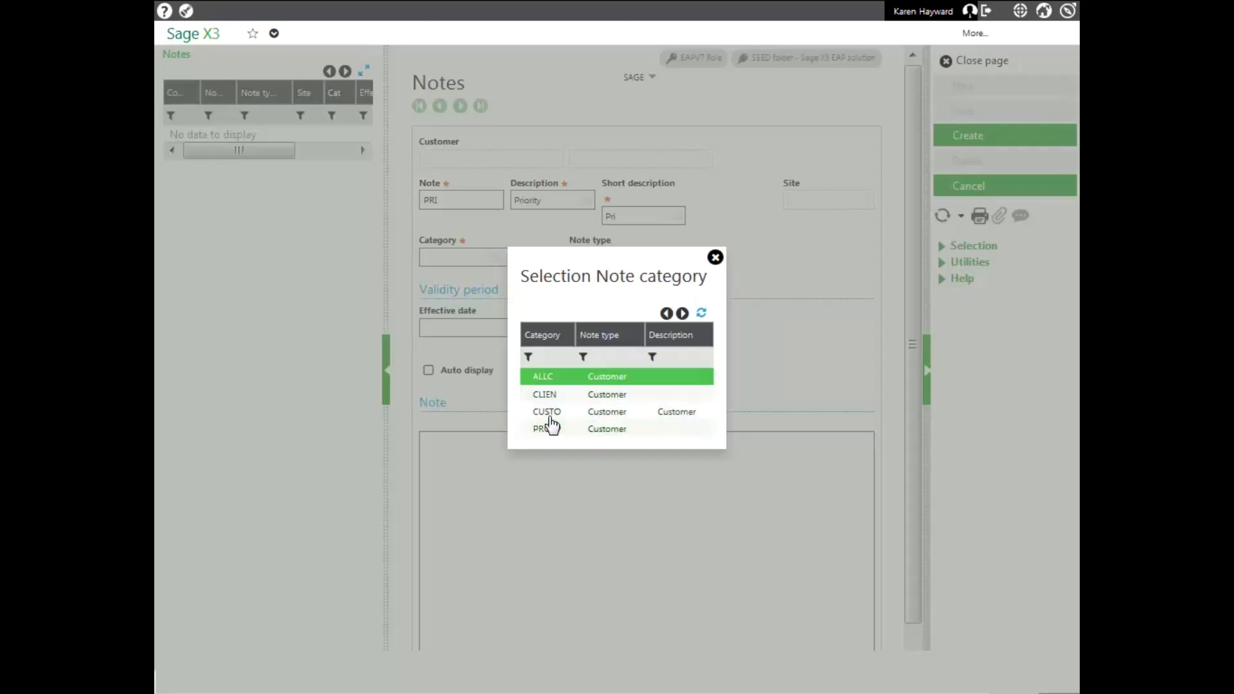
click(548, 415)
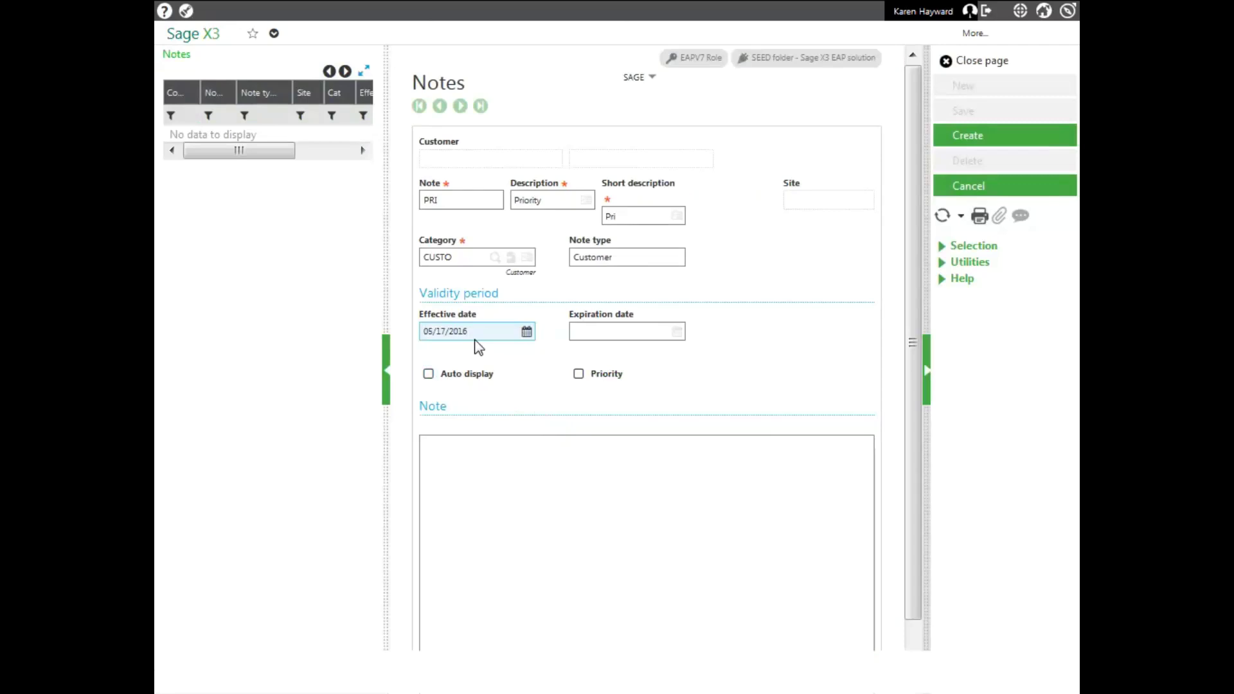
click(578, 376)
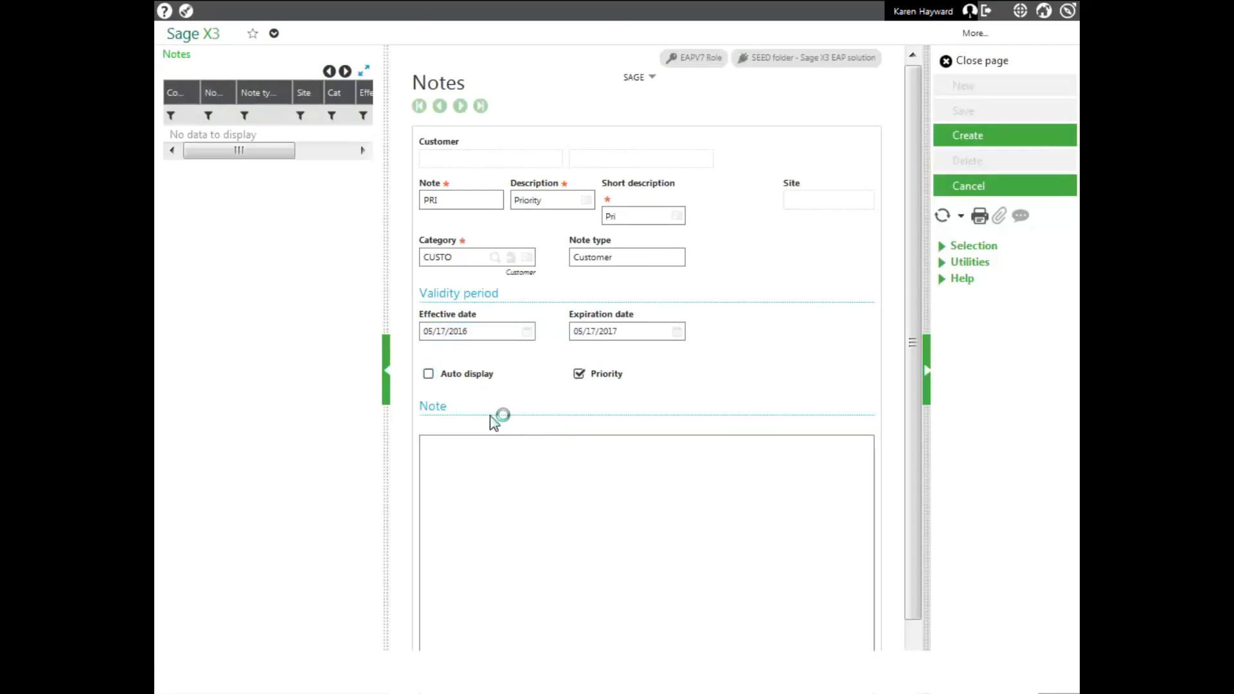
click(439, 452)
text(P)
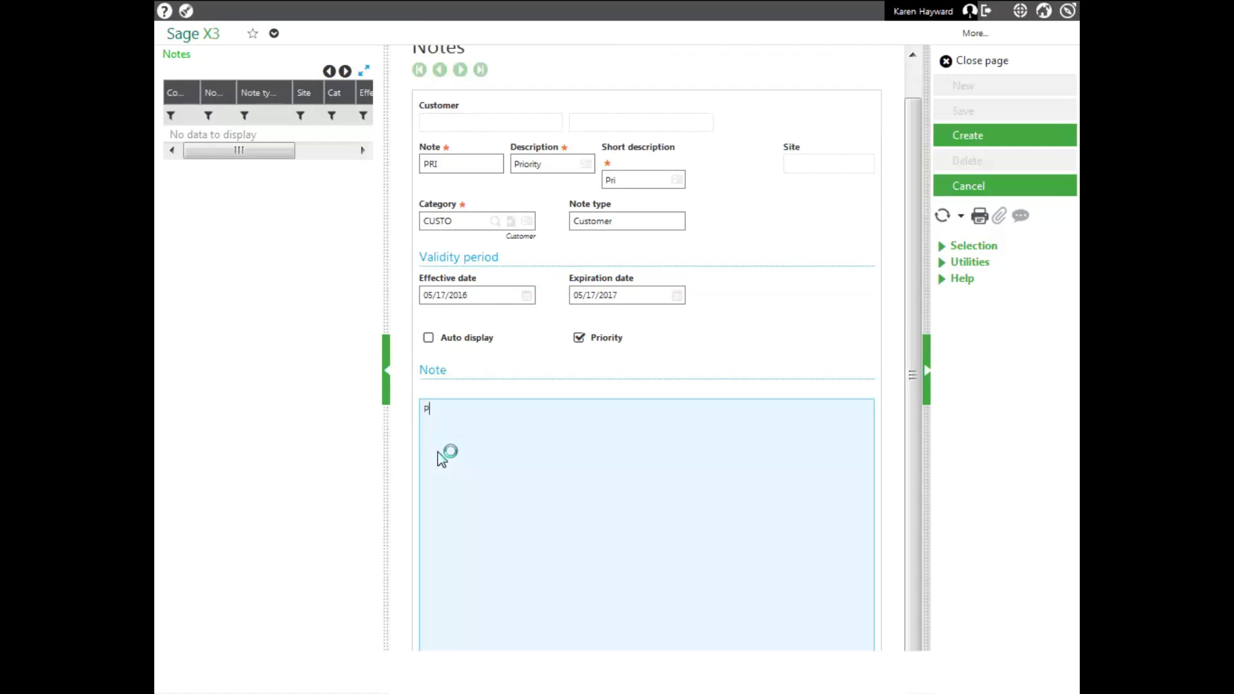
text(riority Customer please use the 5% discoun)
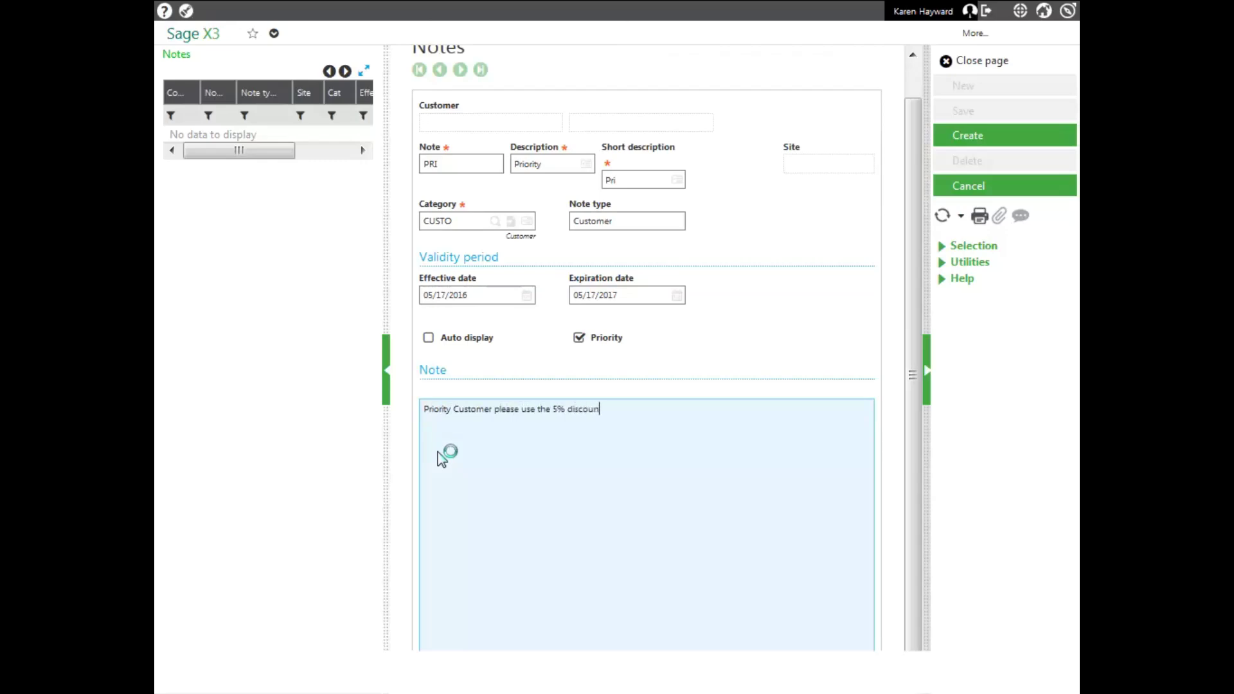
text(t prcing)
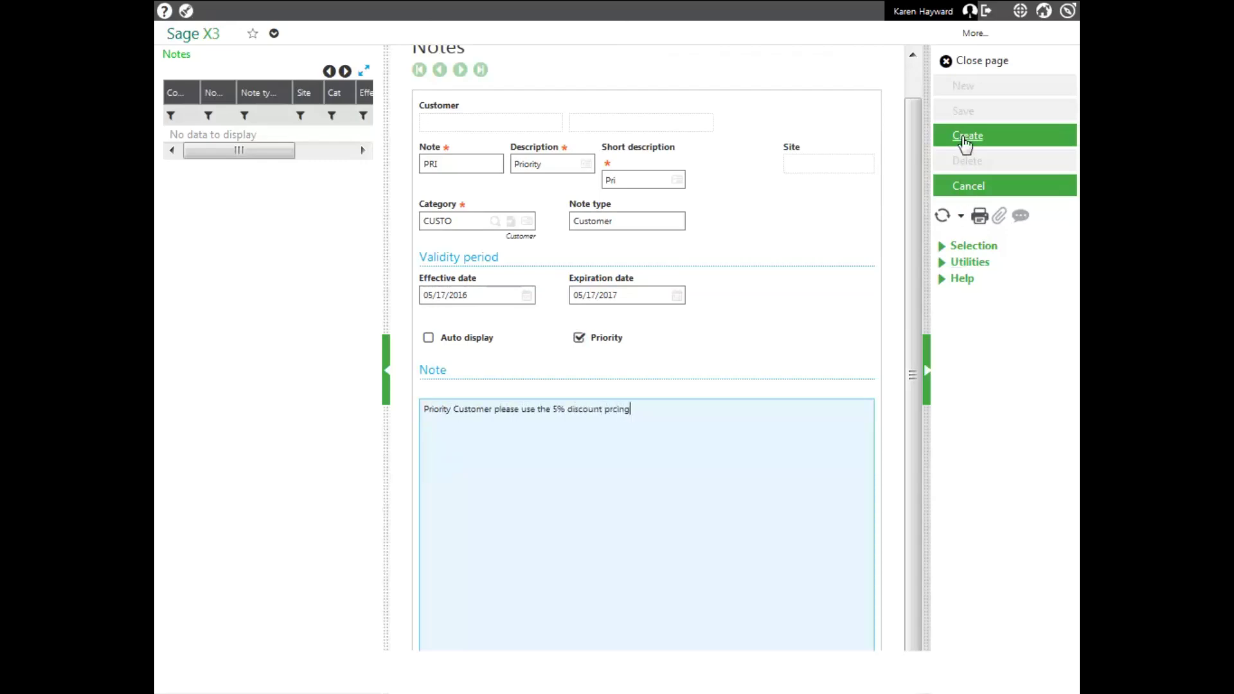
Create the note, refresh it under TRACUS and return to the customer record
click(964, 137)
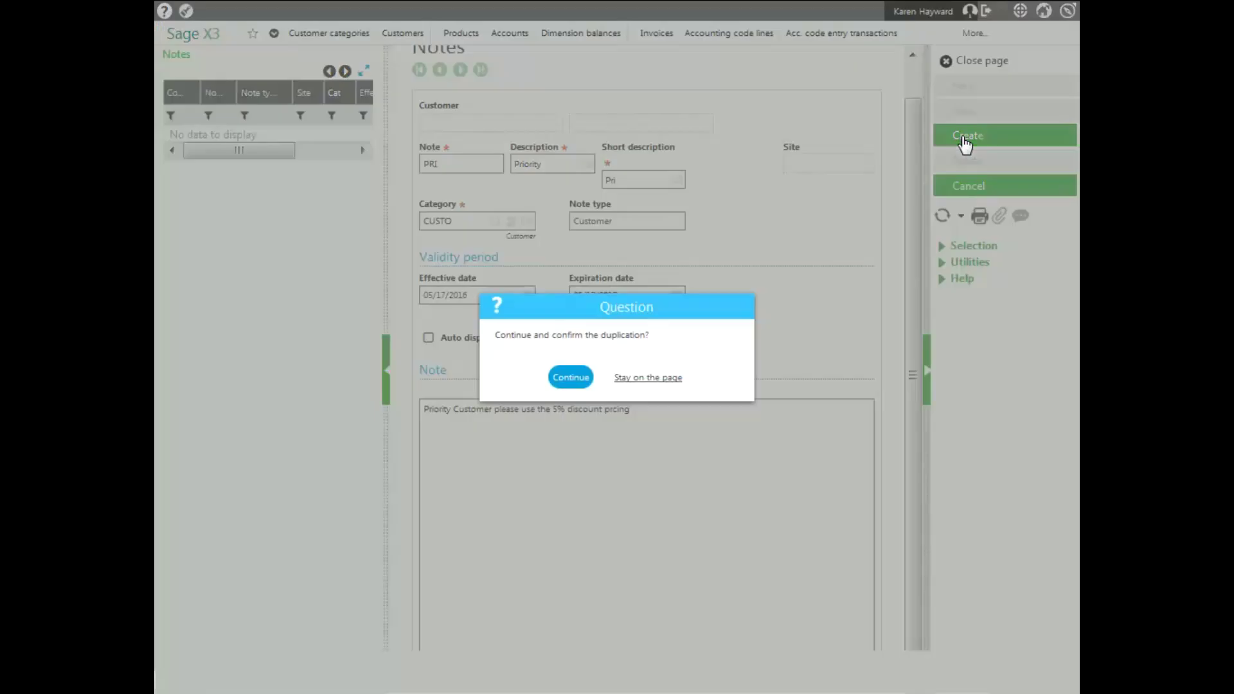
click(570, 378)
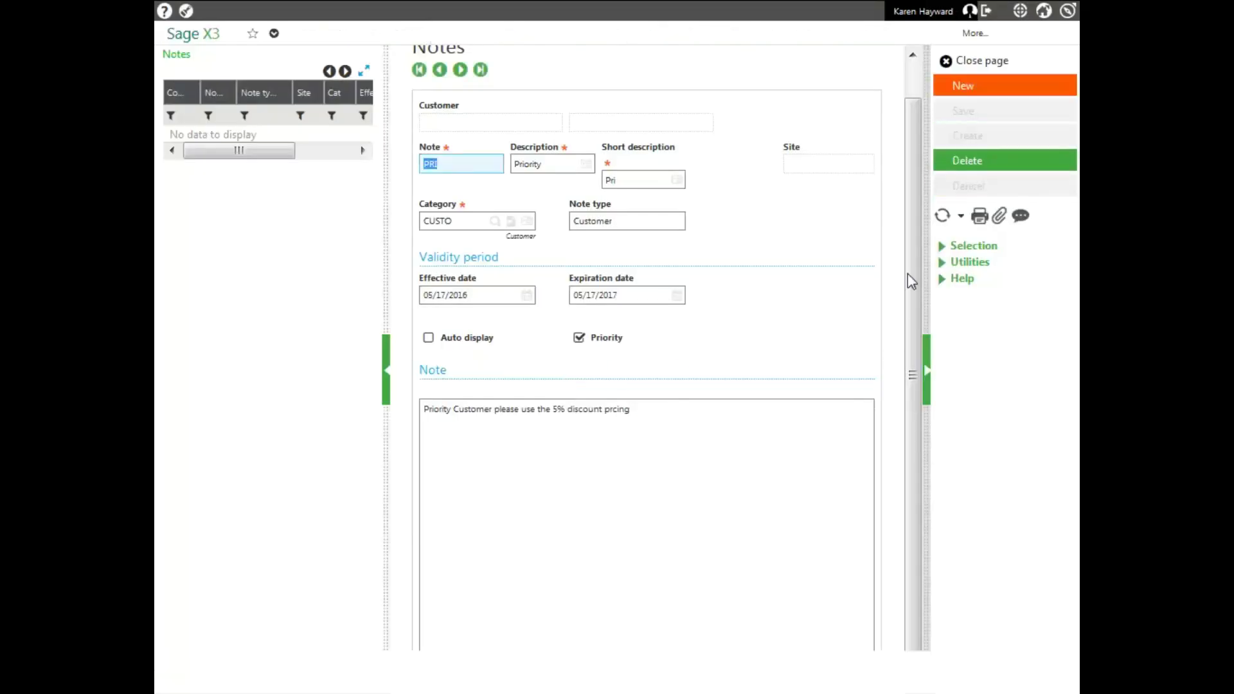
click(942, 217)
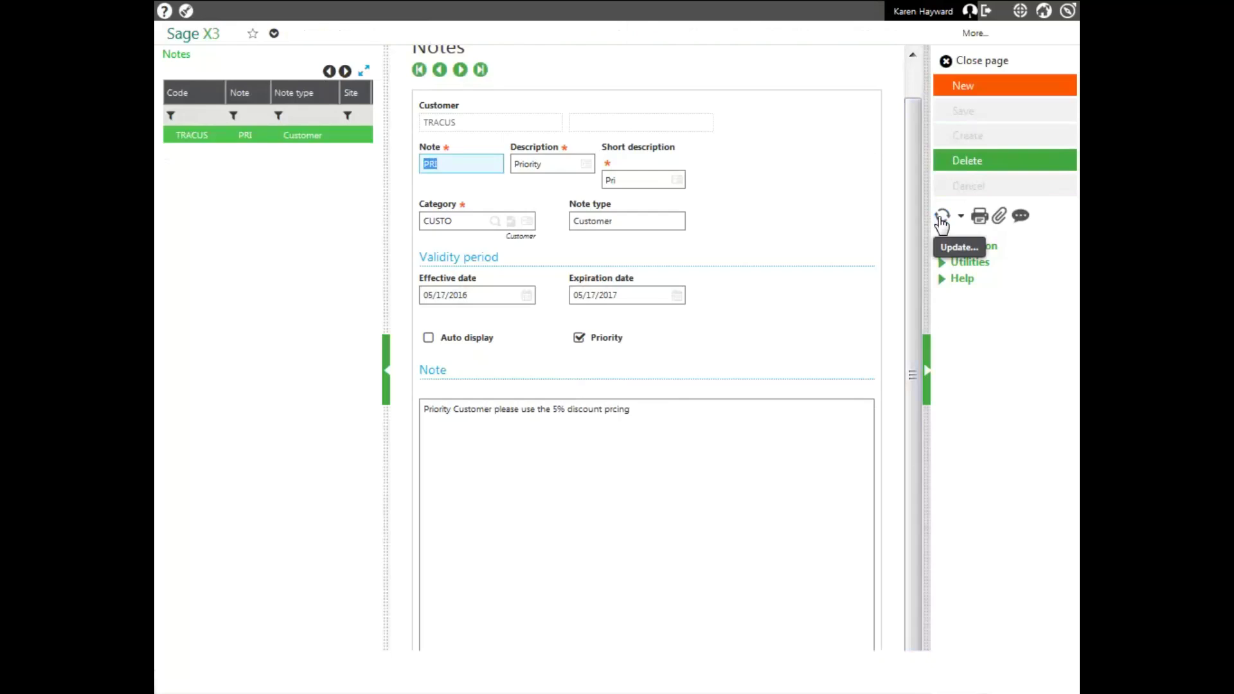
click(967, 61)
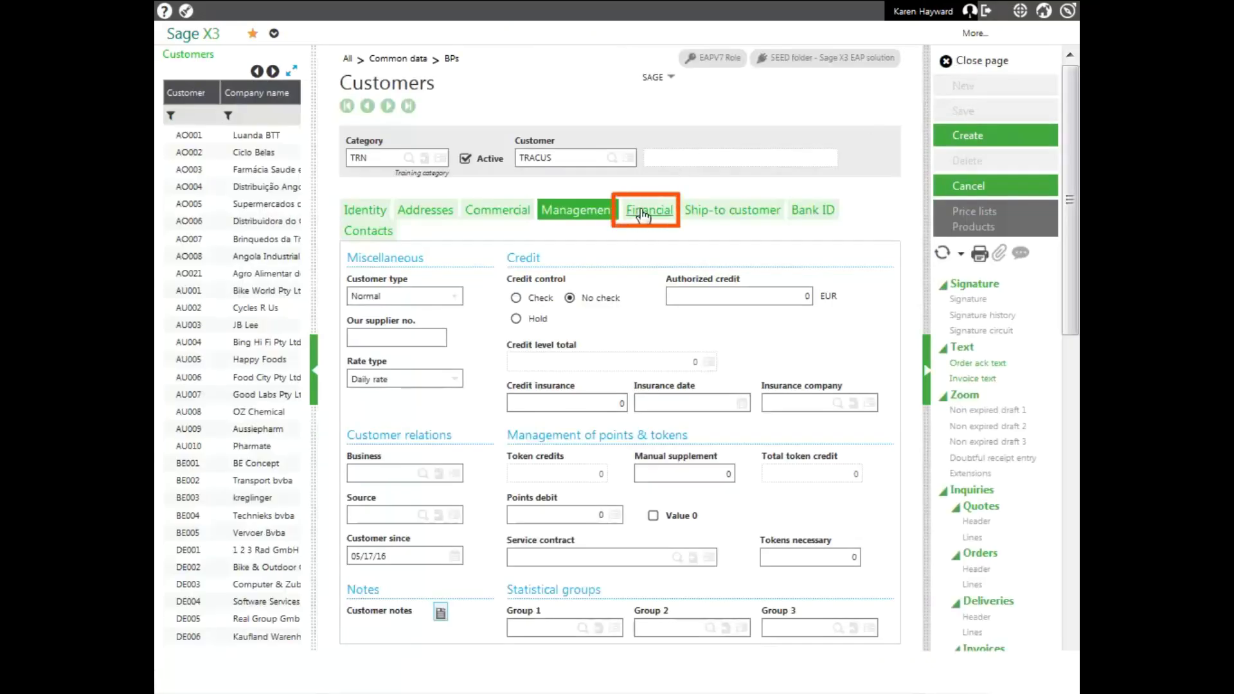
Set the financial accounting code to LOCAL with payment days 15 and 99
click(650, 209)
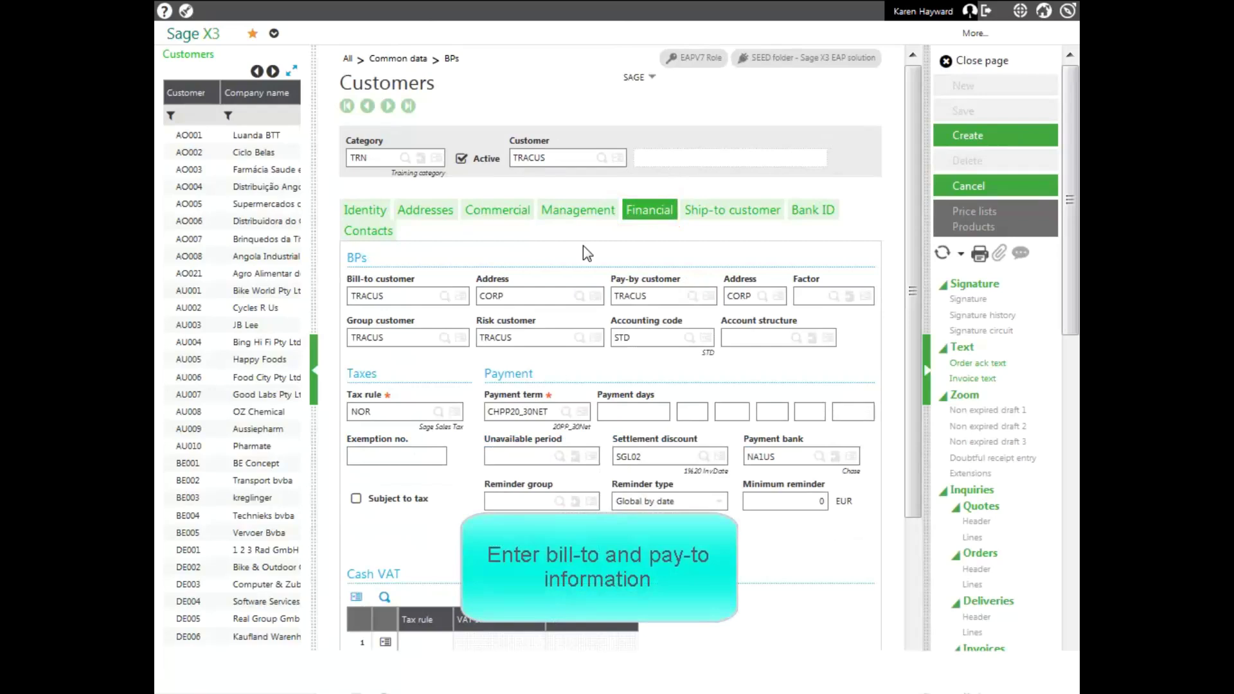
click(688, 339)
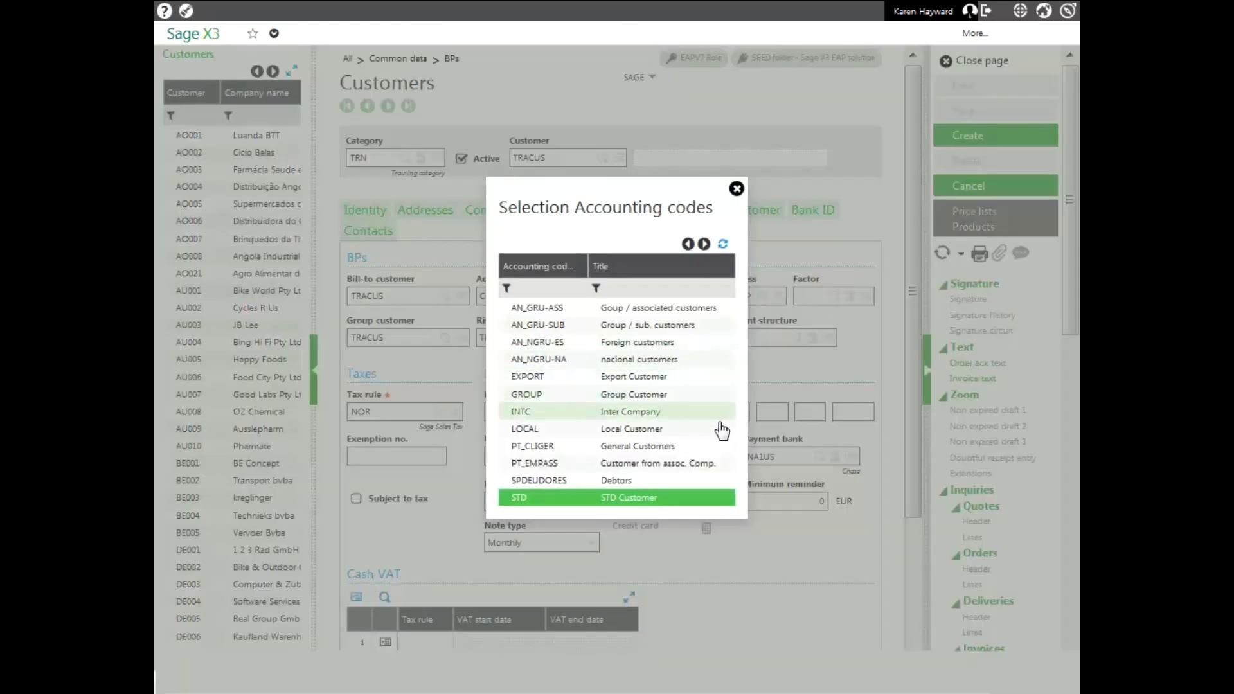
click(570, 432)
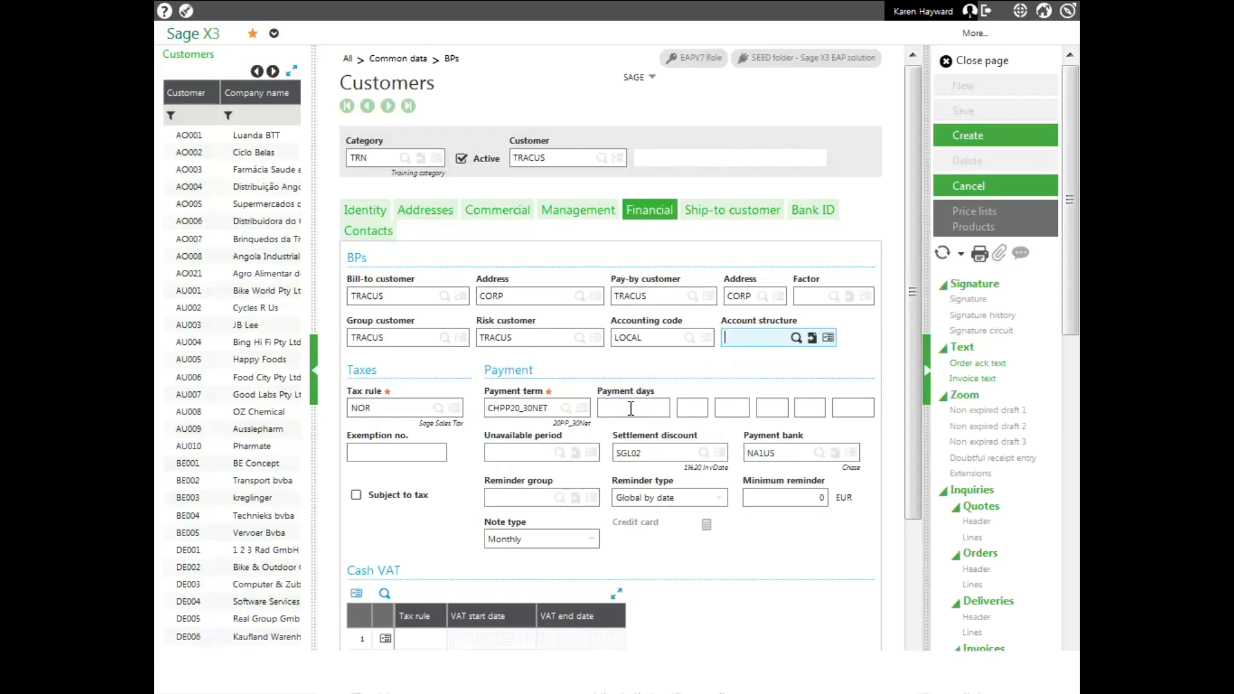
click(630, 409)
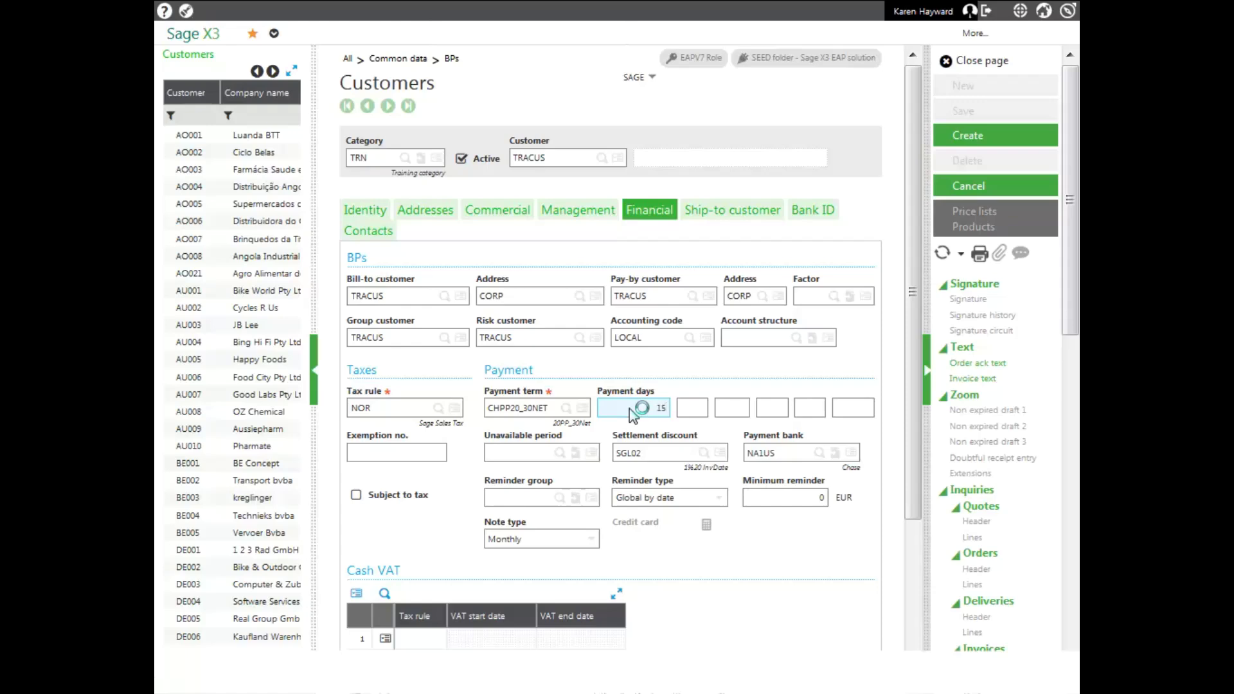
click(689, 409)
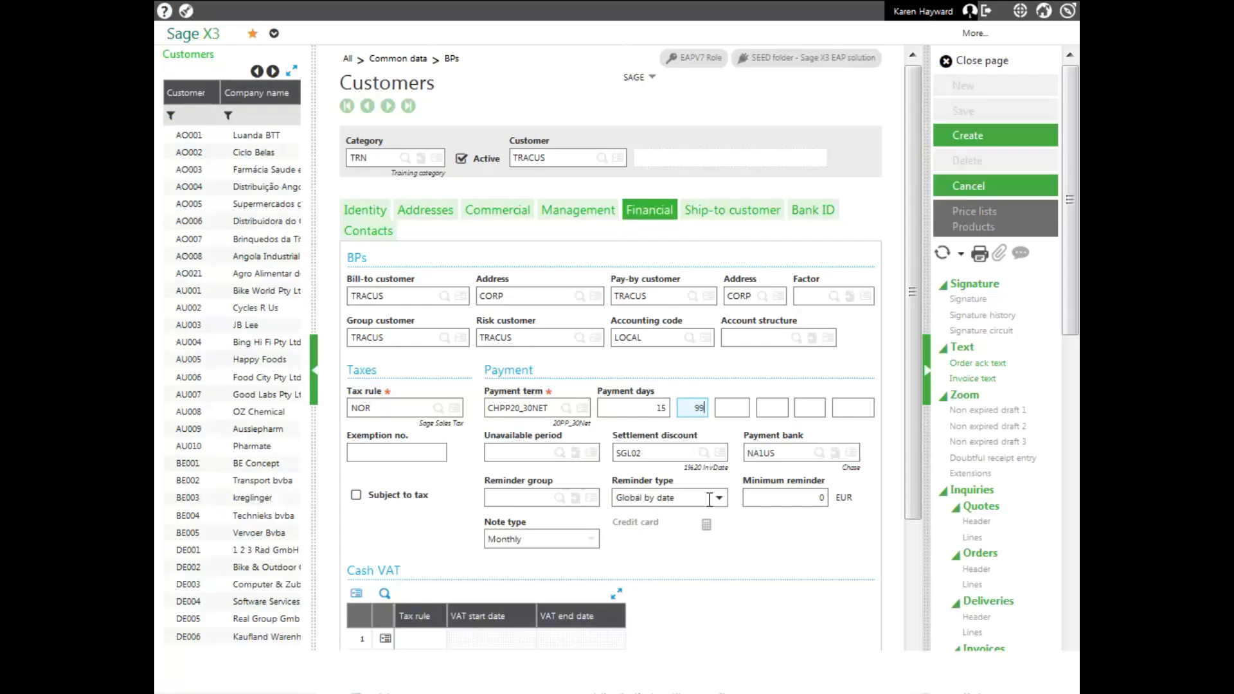
click(726, 225)
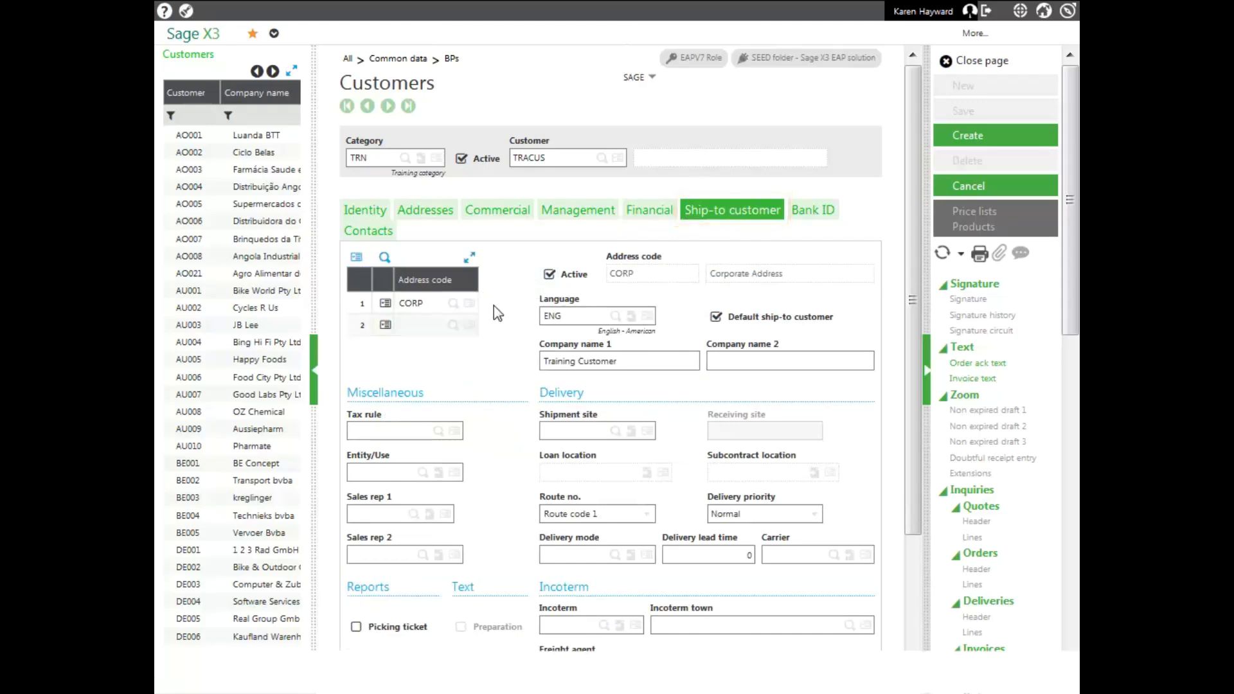
Add FAC1 as a new ship-to address row, then view the Bank ID details
click(426, 327)
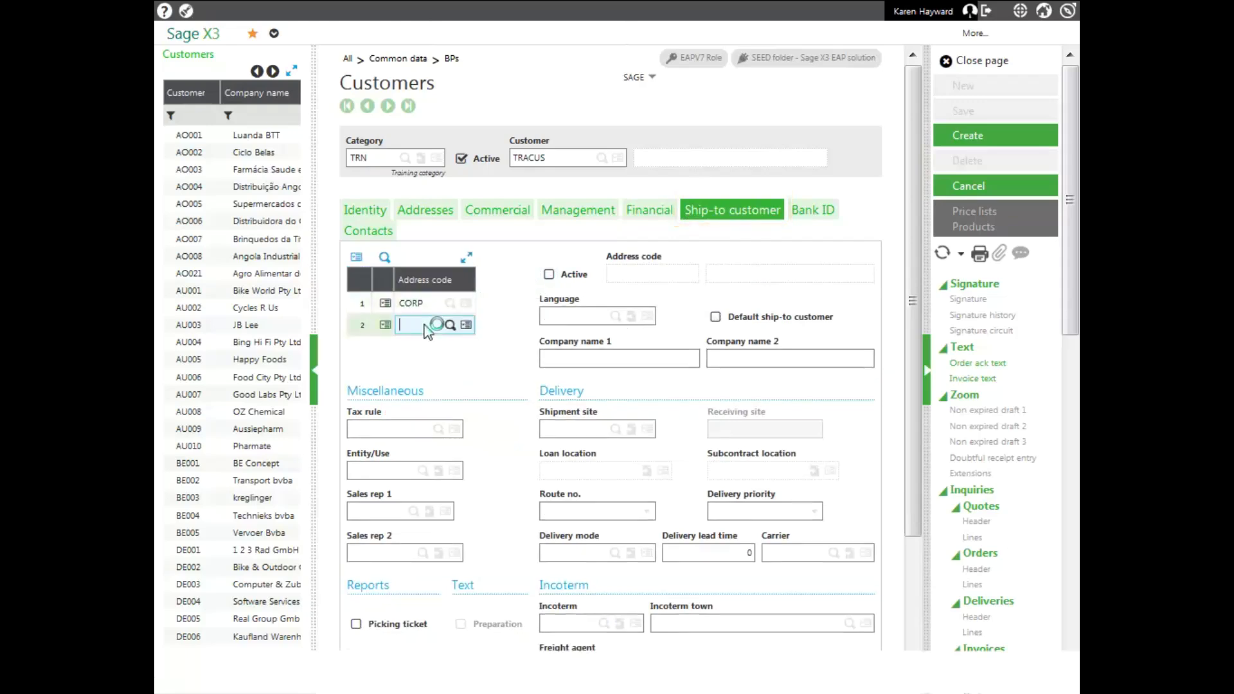
text(FAC1)
key(Tab)
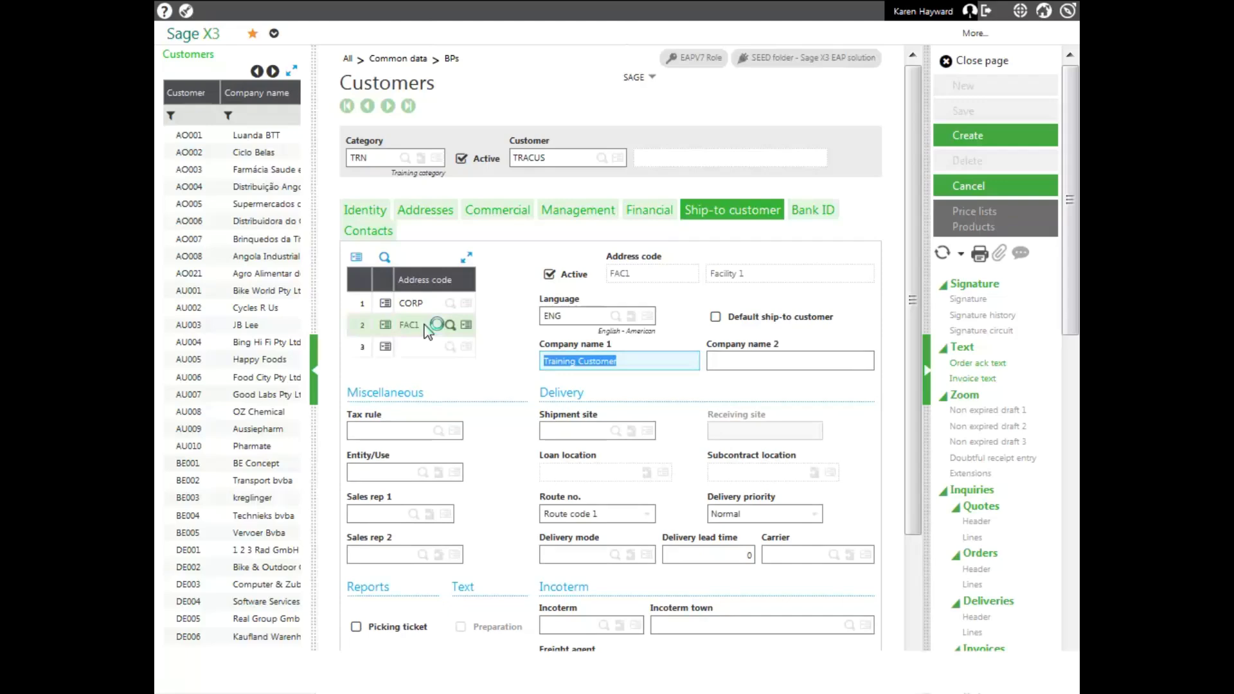
click(802, 216)
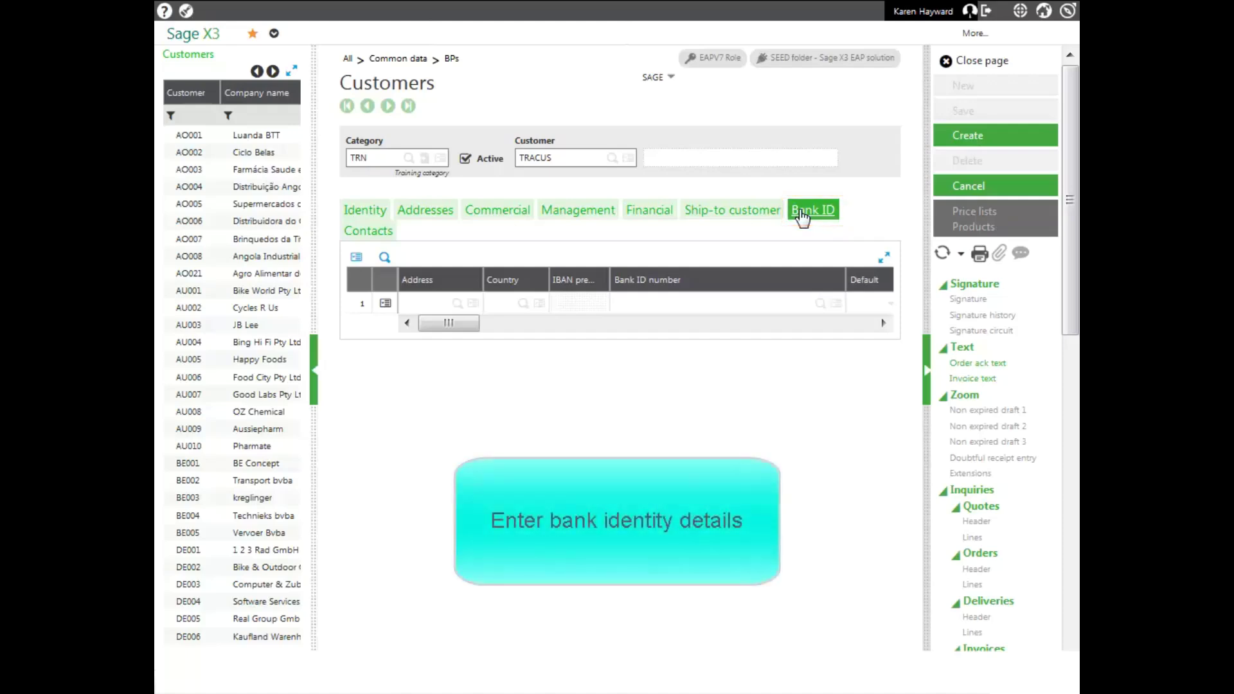
Add a default USD bank ID on the CORP address using the Training Bank sort code
click(452, 304)
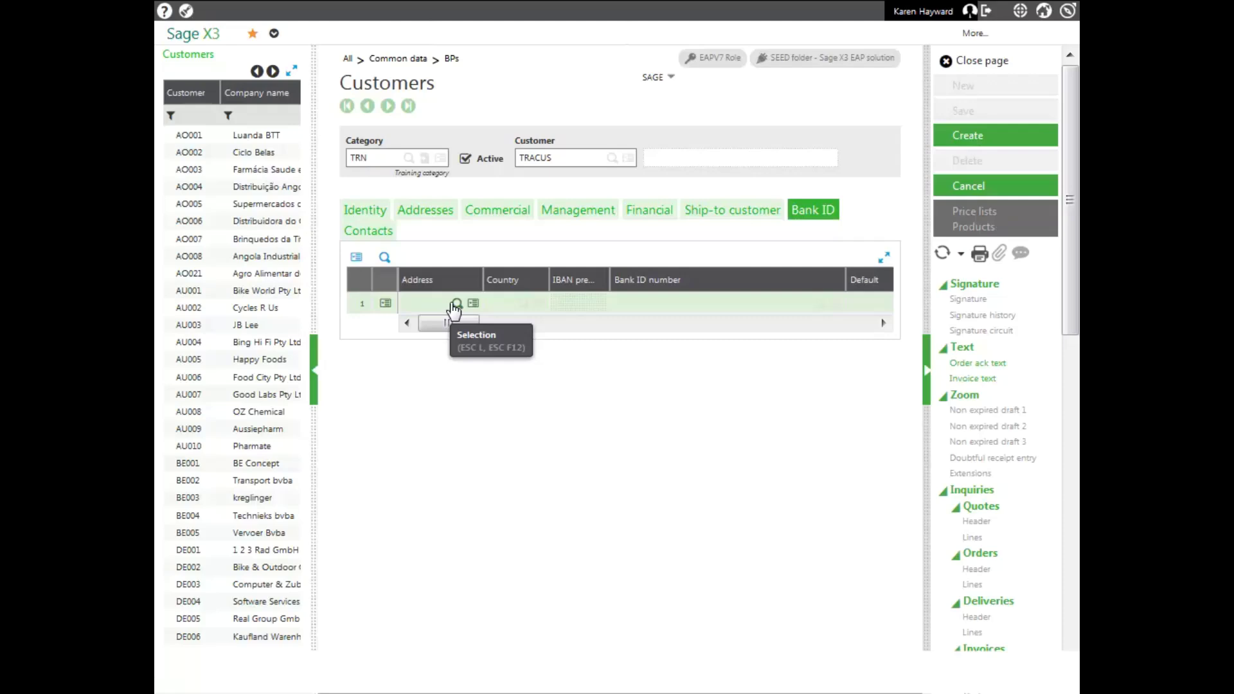
click(455, 304)
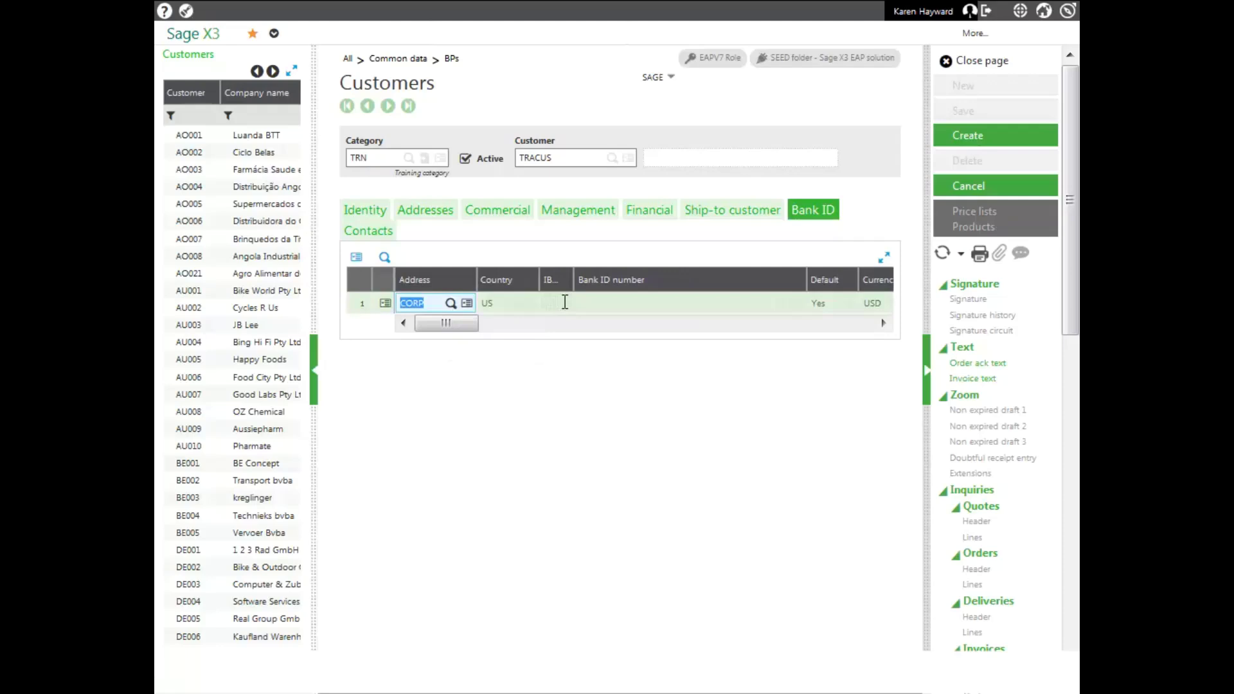
click(581, 305)
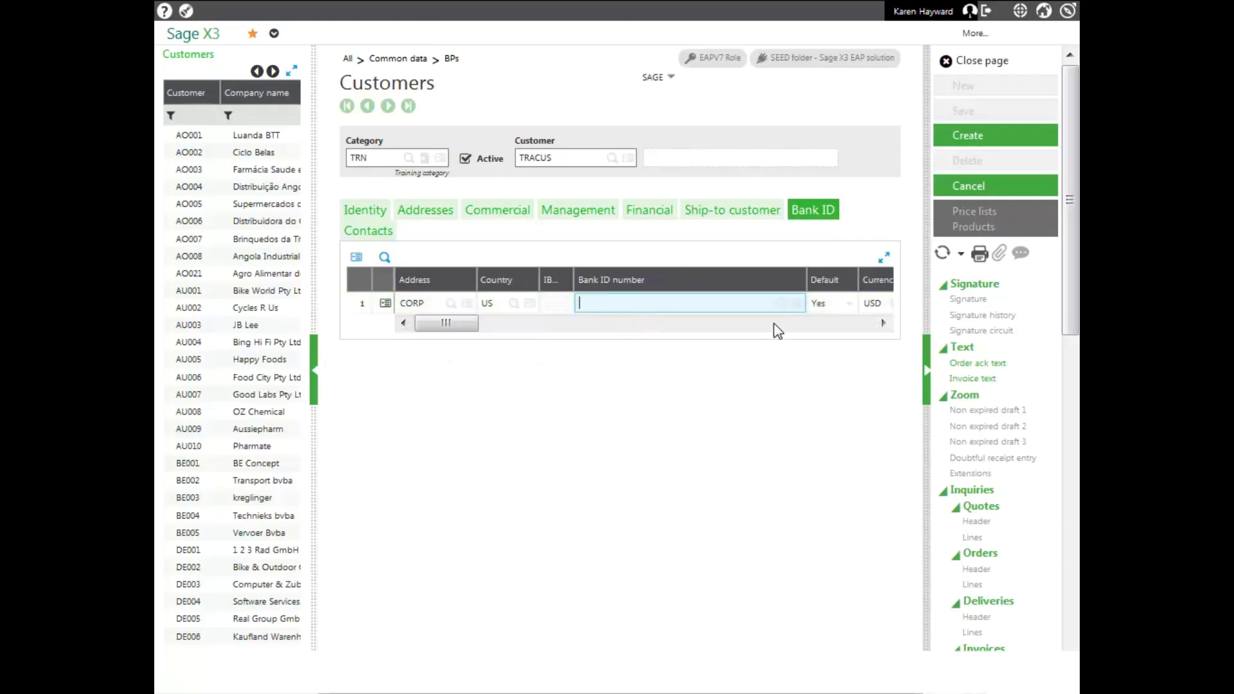
click(779, 307)
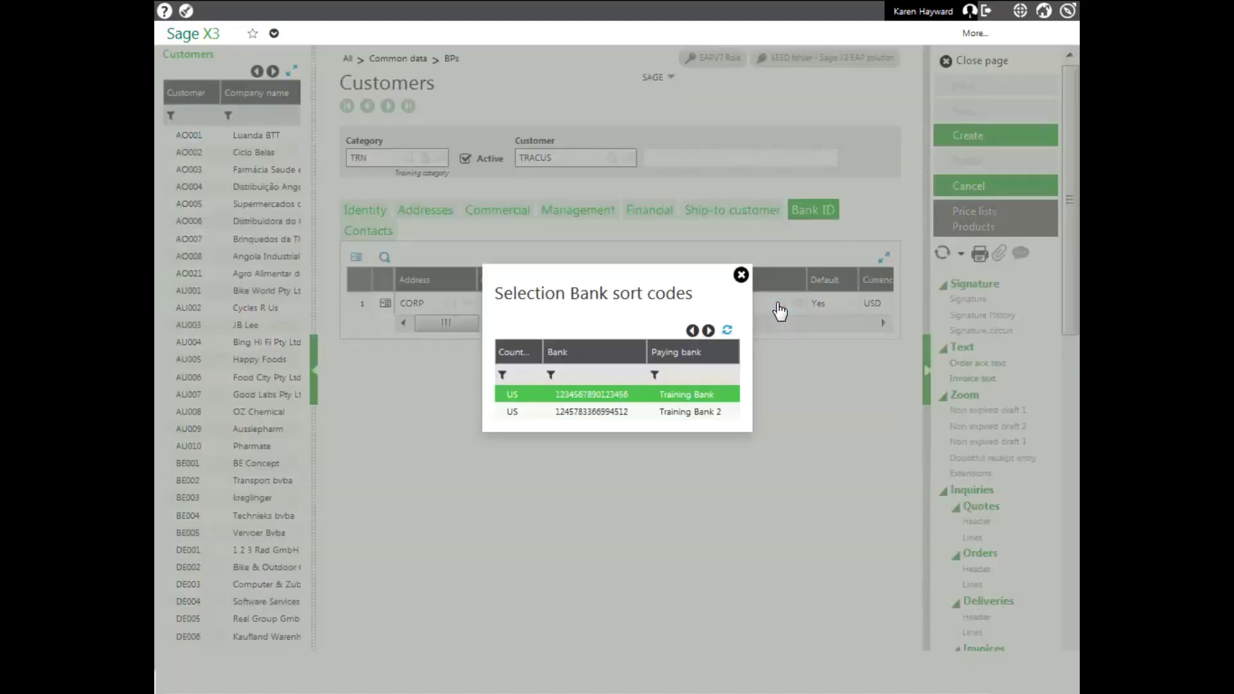
click(606, 396)
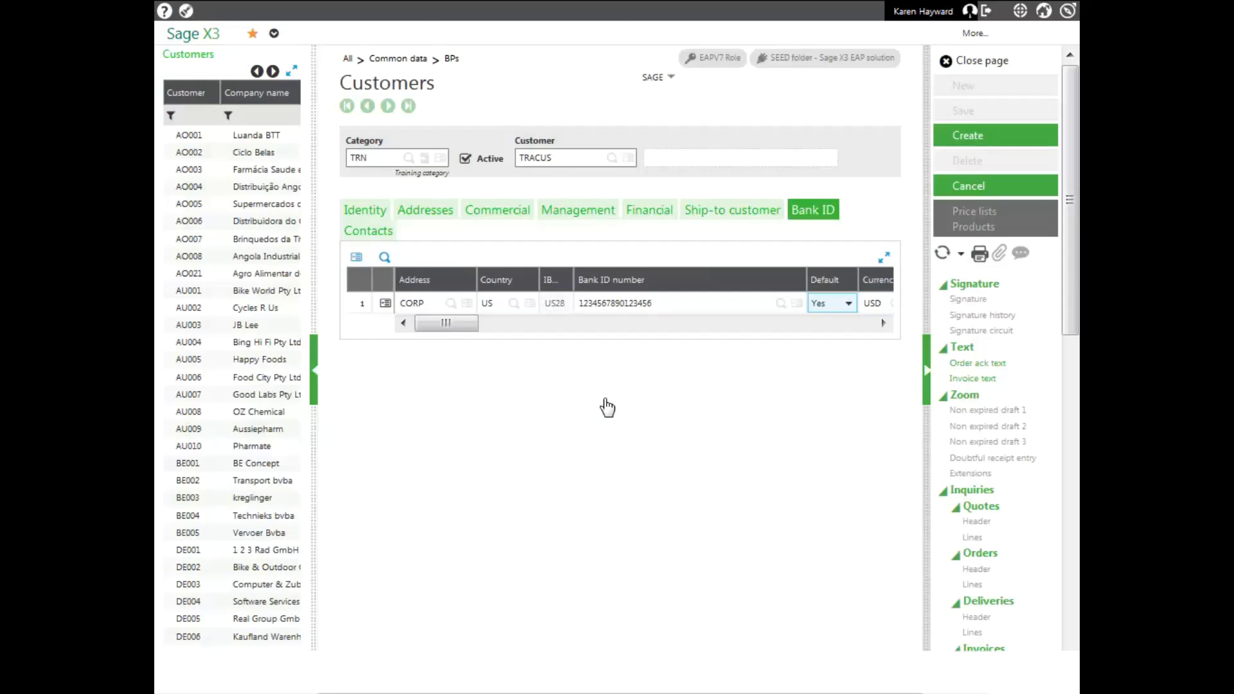
key(Tab)
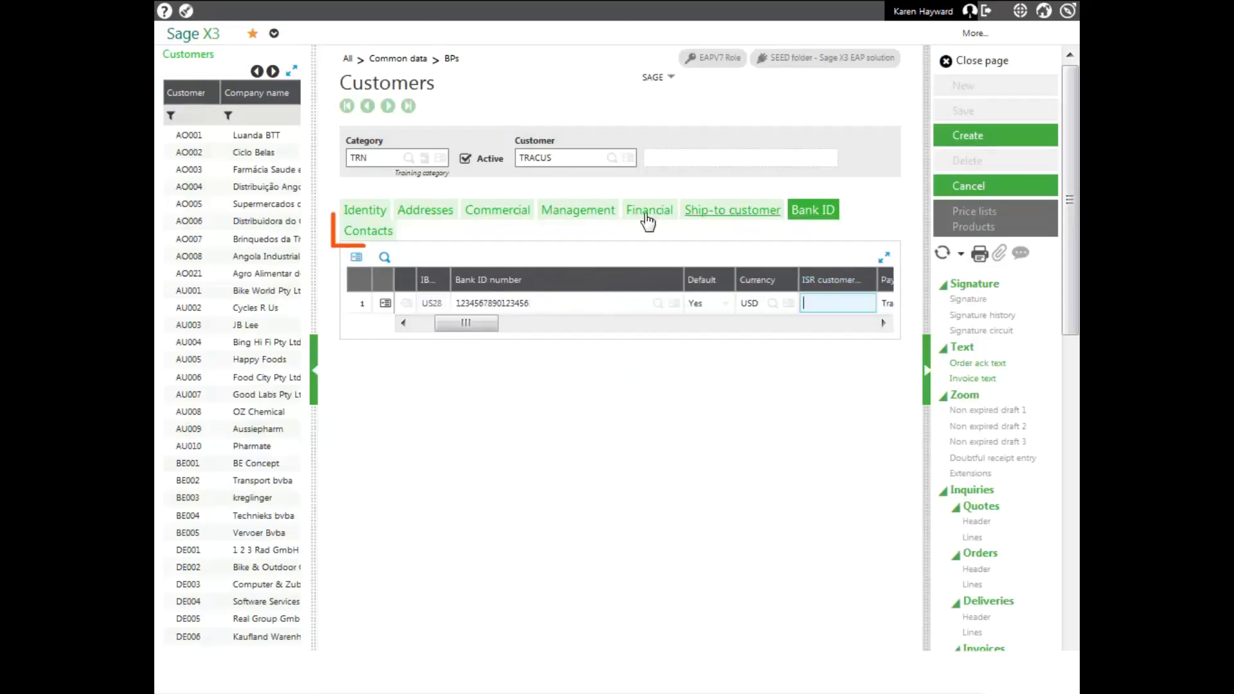
click(382, 233)
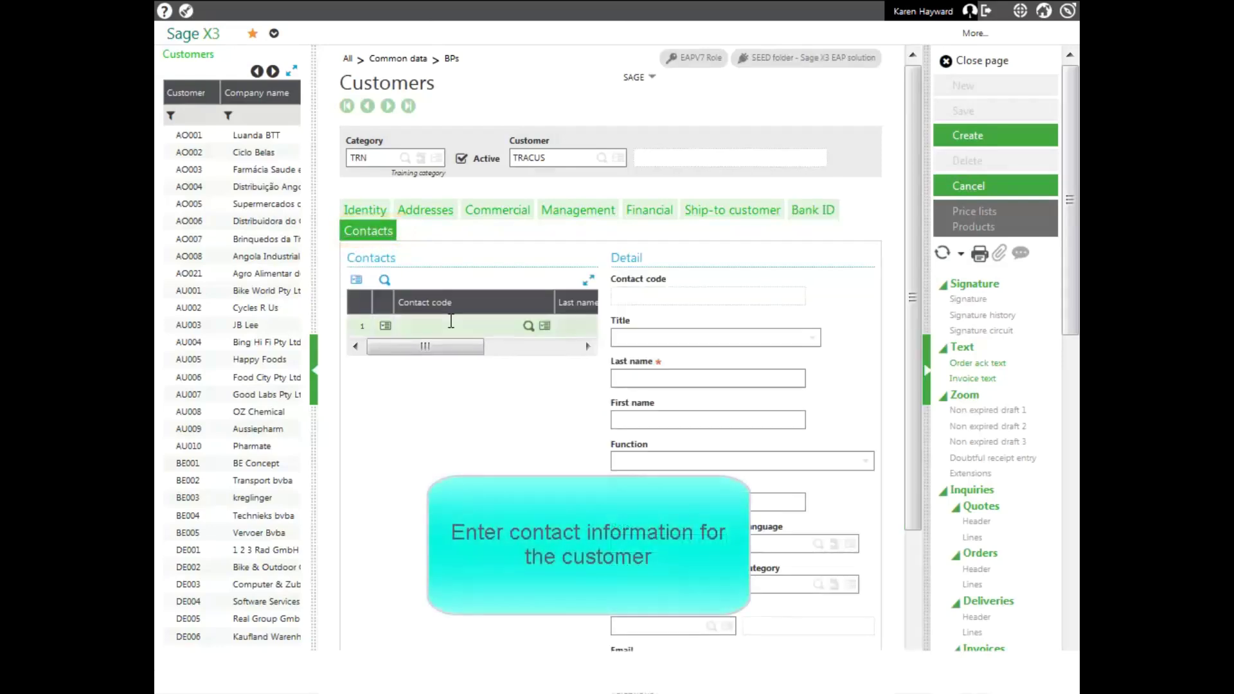
Add contact code MAINWIRING with title Mr, last name MANAGER and function CEO
click(452, 320)
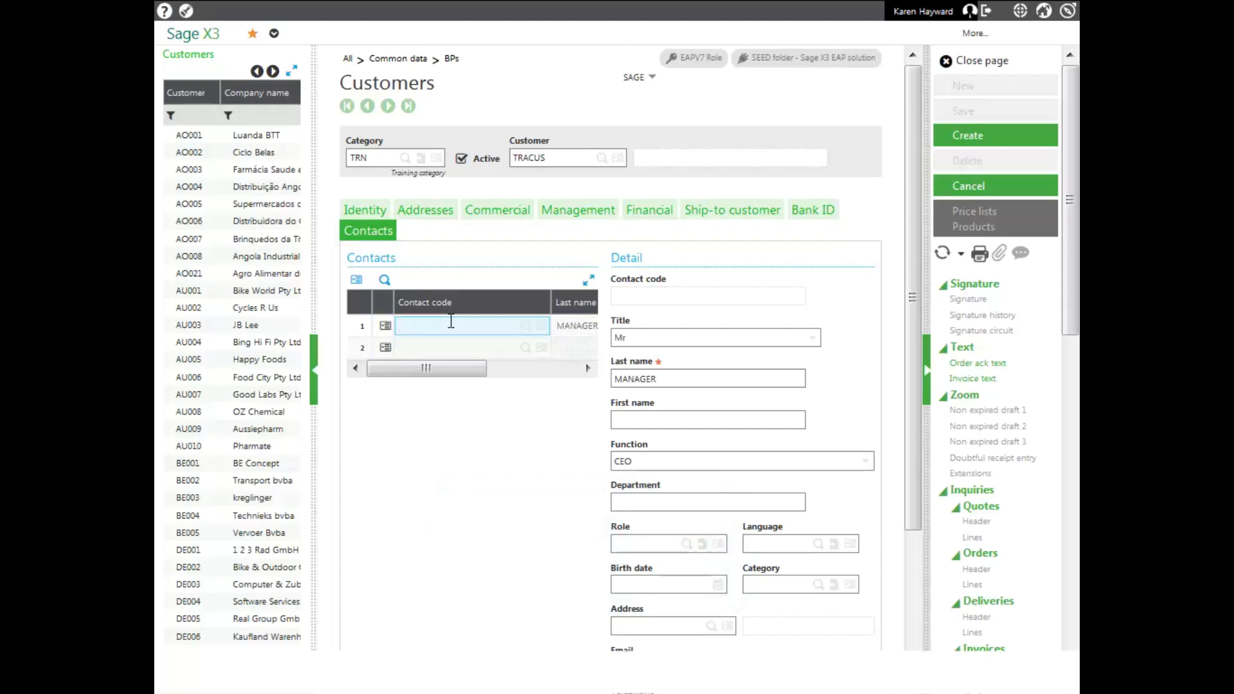
text(mainwiring)
key(Tab)
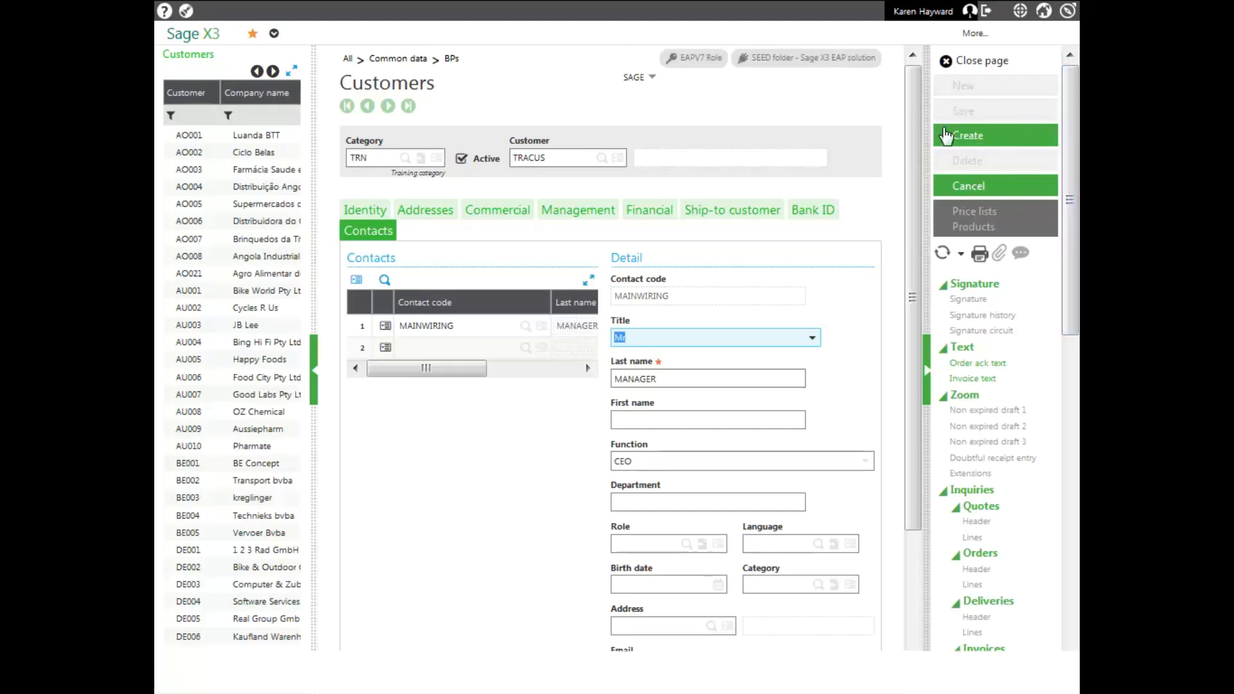
drag(919, 189, 916, 234)
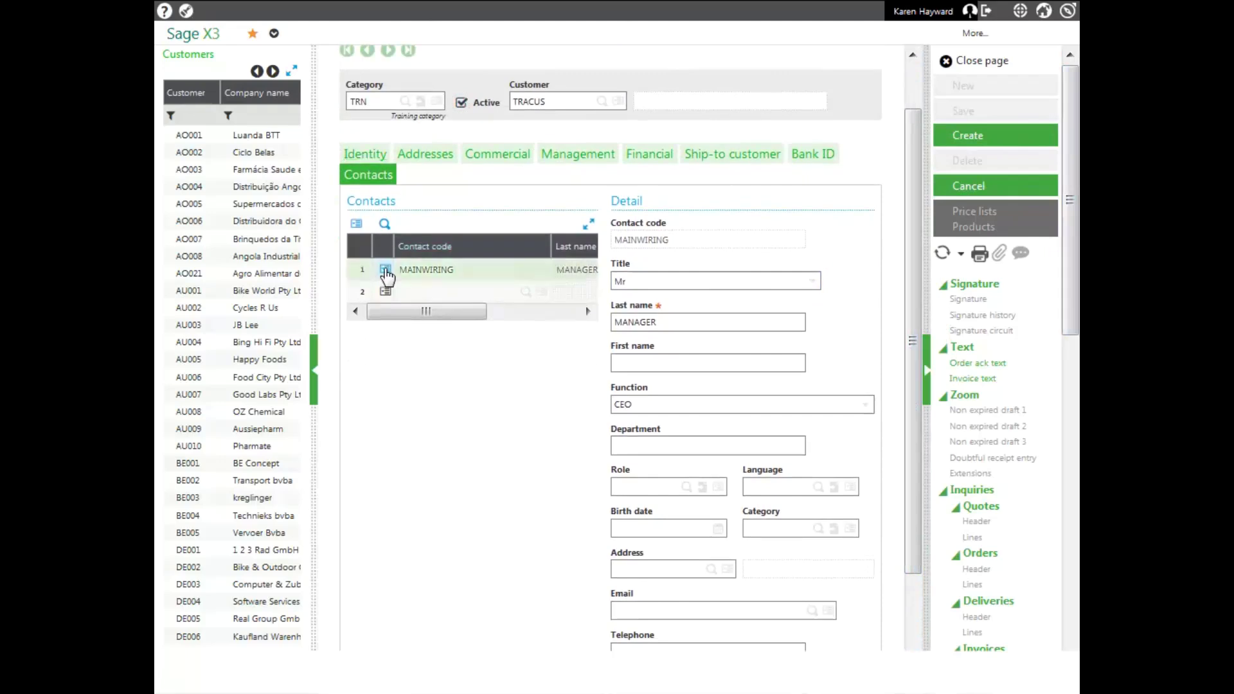
click(385, 271)
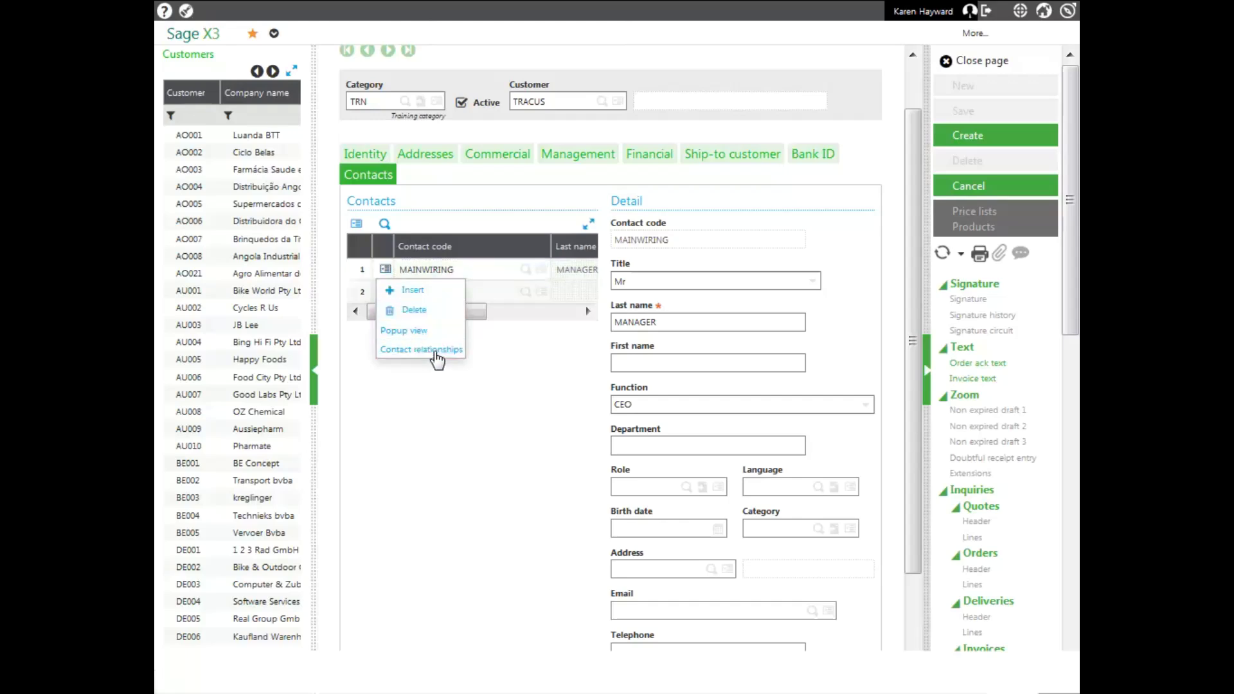
click(437, 351)
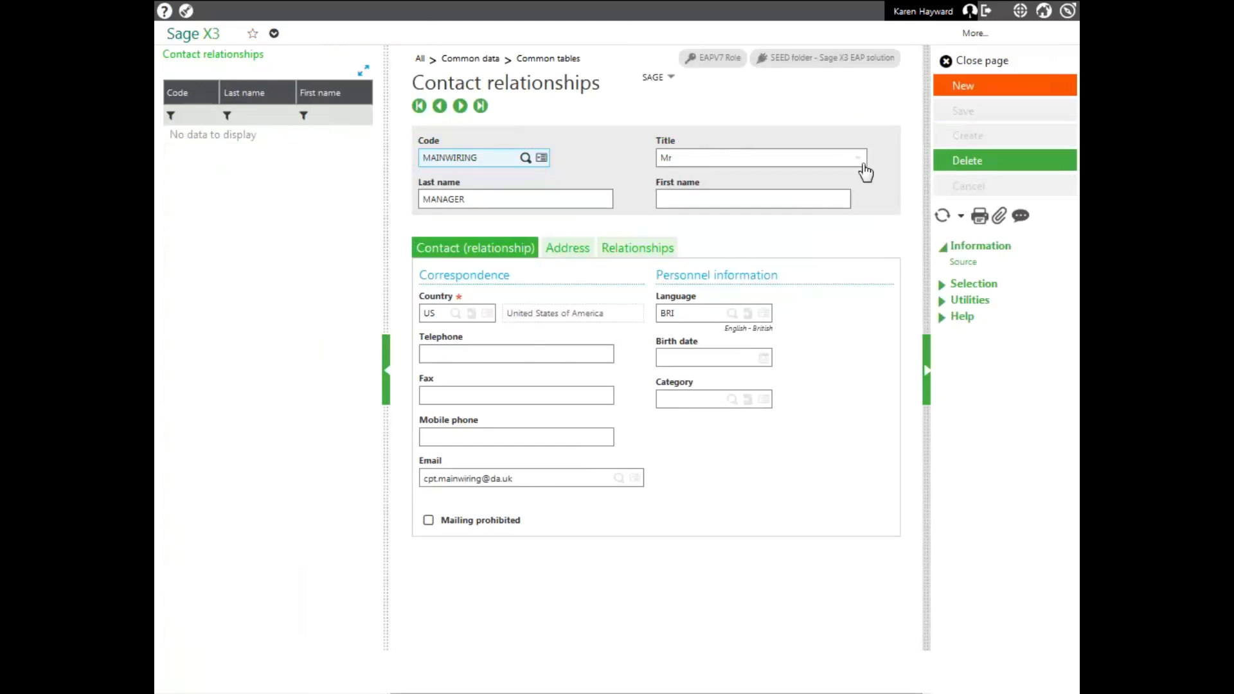
click(982, 65)
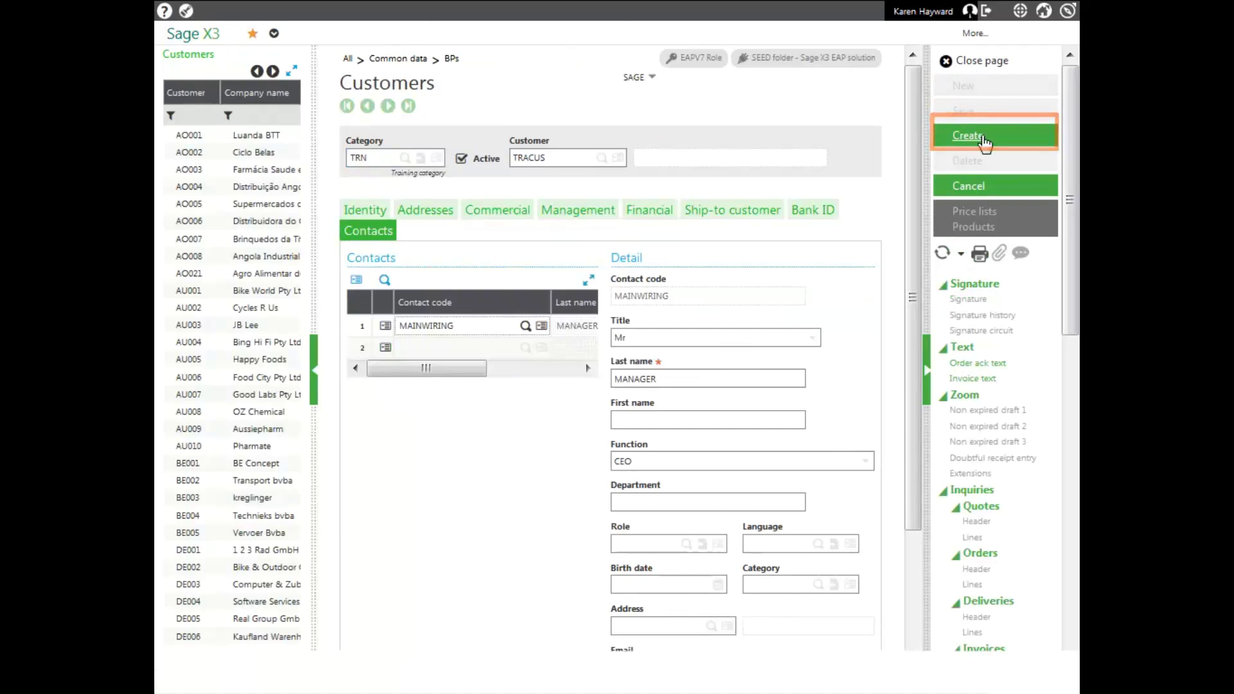
Create the TRACUS customer record, Training Customer, with its MAINWIRING contact
click(984, 138)
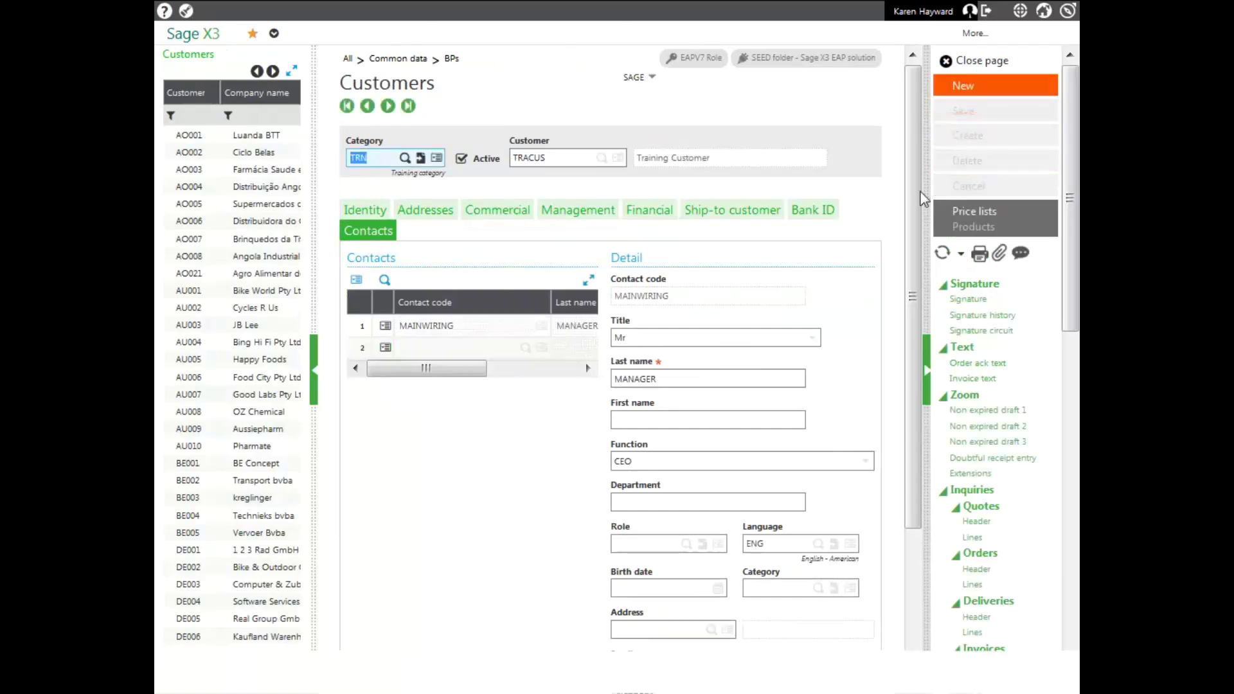